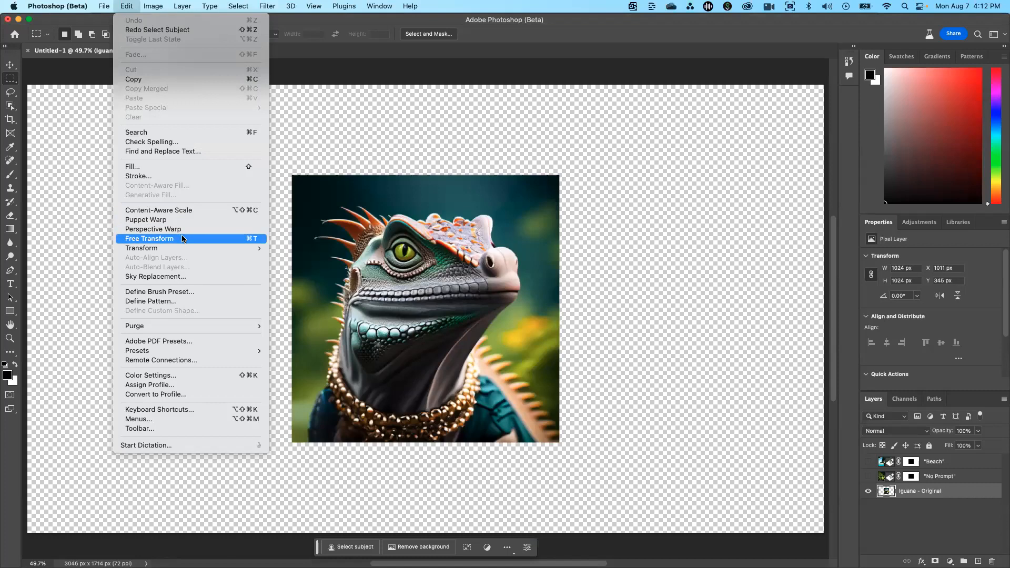
- Scale the iguana image down to about 779 by 743 px and place it in the lower middle of the canvas
drag(291, 173, 356, 255)
drag(442, 321, 402, 319)
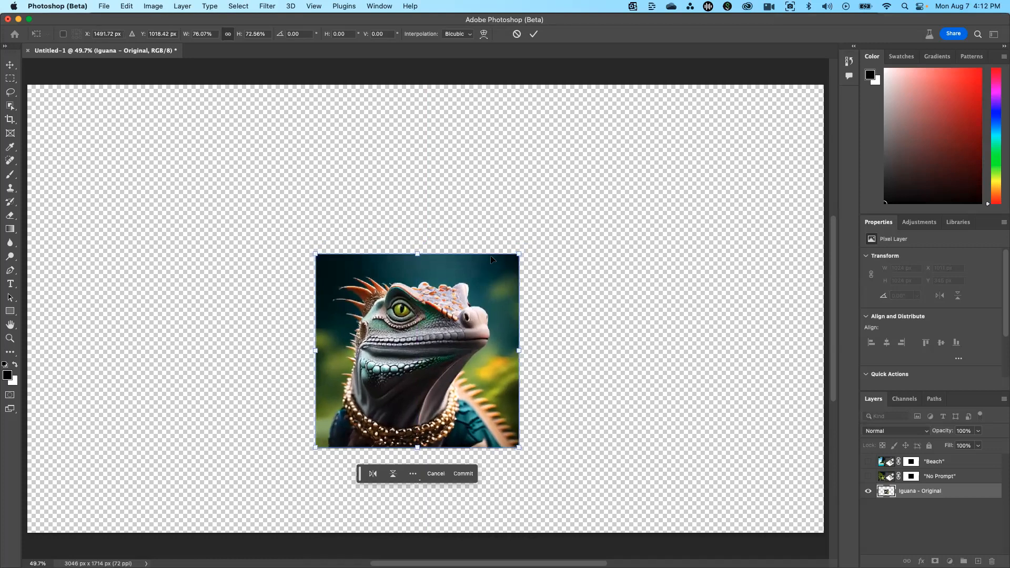
click(471, 475)
- Try the automatic background removal on the iguana layer and undo it
click(422, 552)
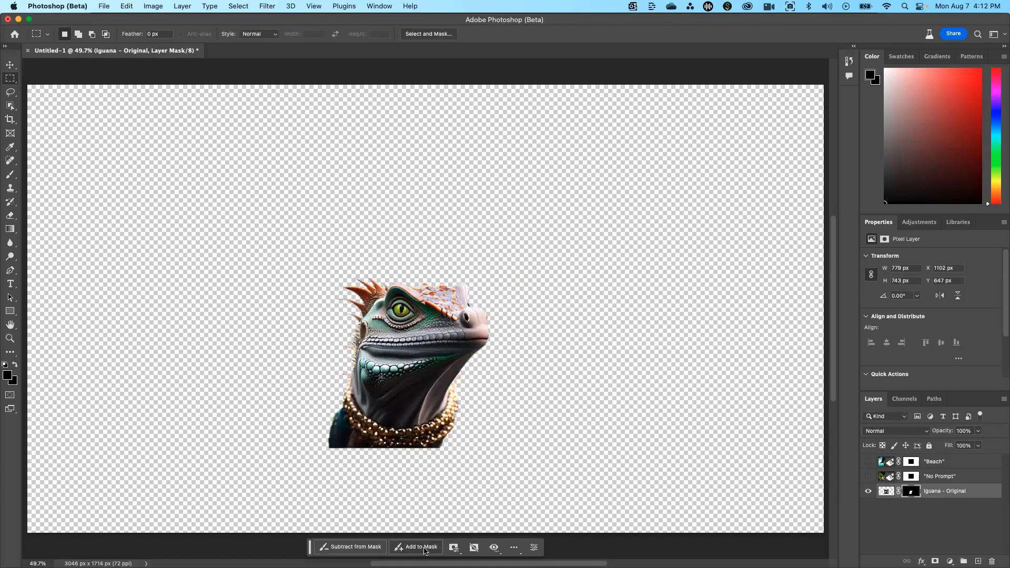
click(128, 5)
click(131, 20)
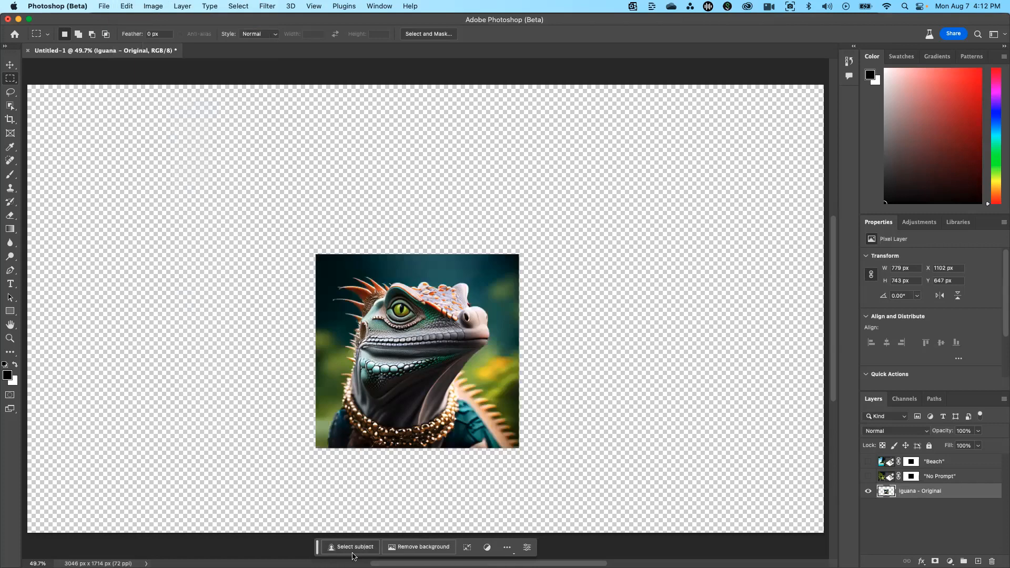
- Clear everything around the iguana by selecting it as the subject and inverting the selection
click(356, 548)
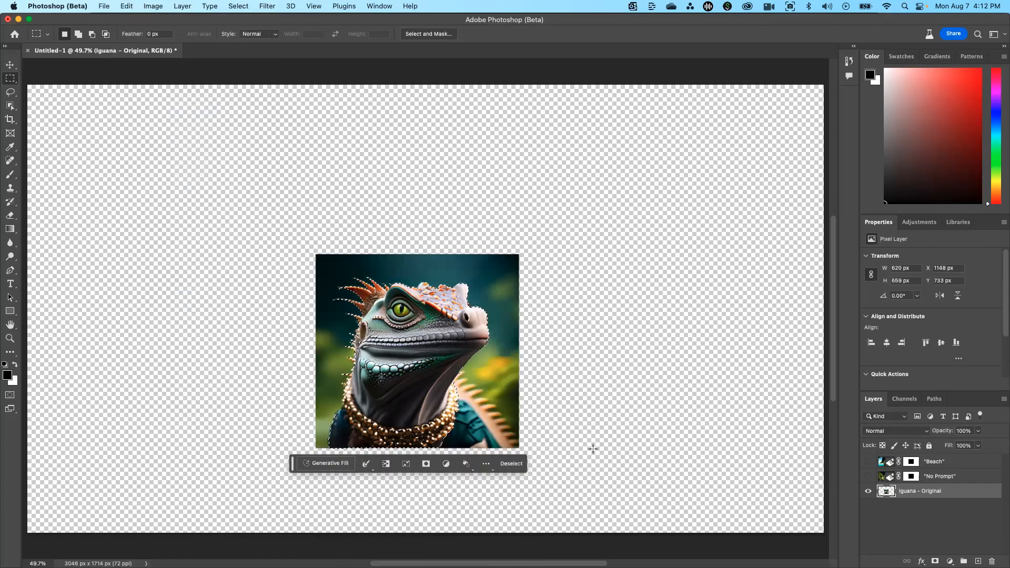
click(238, 6)
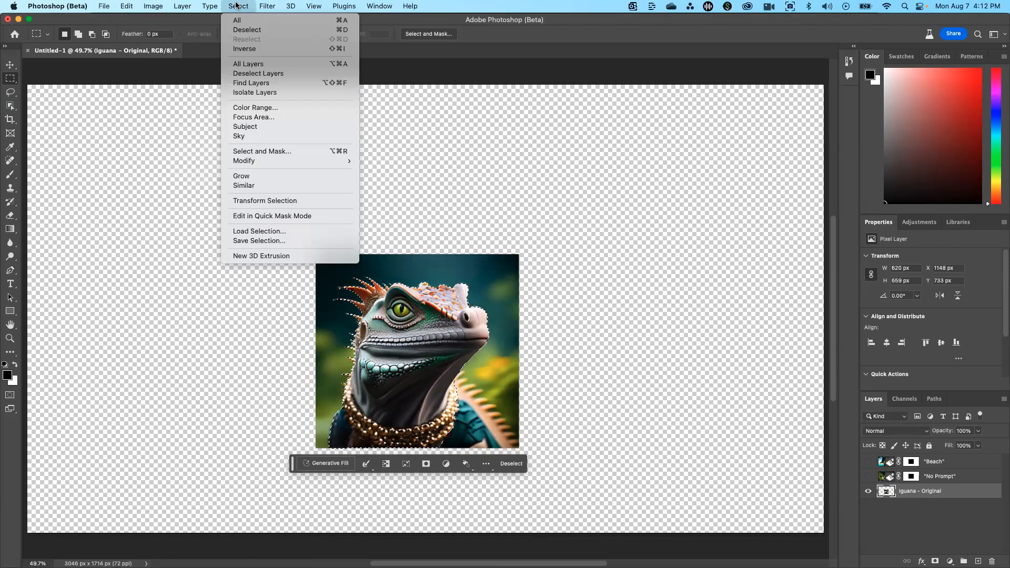
click(243, 48)
click(143, 6)
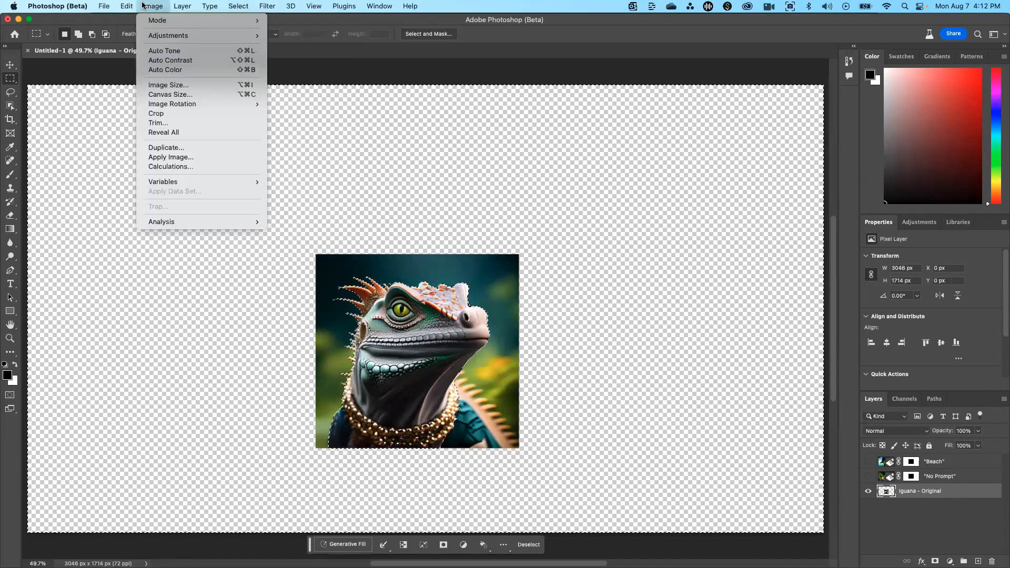
mouse_move(127, 5)
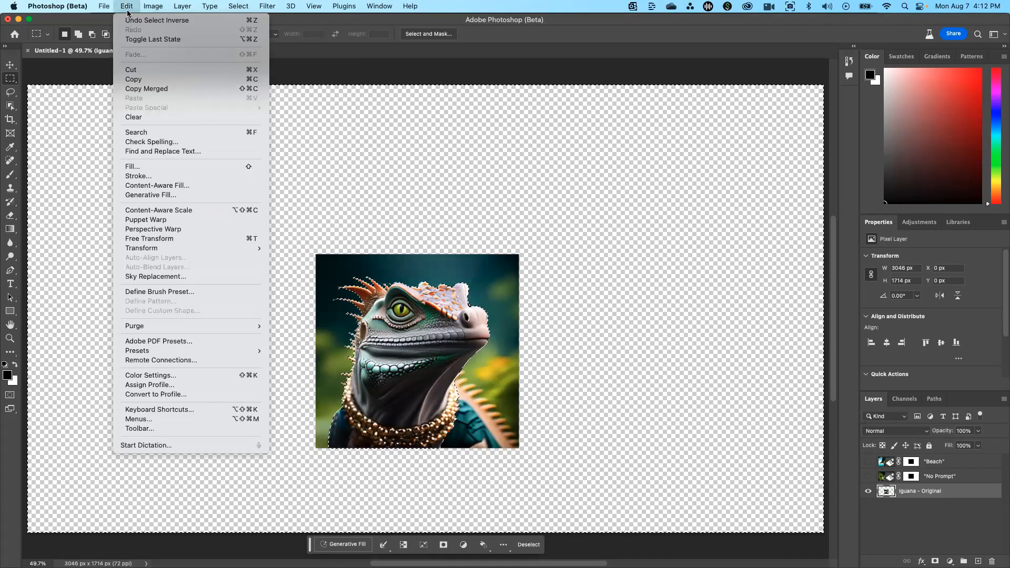
click(145, 116)
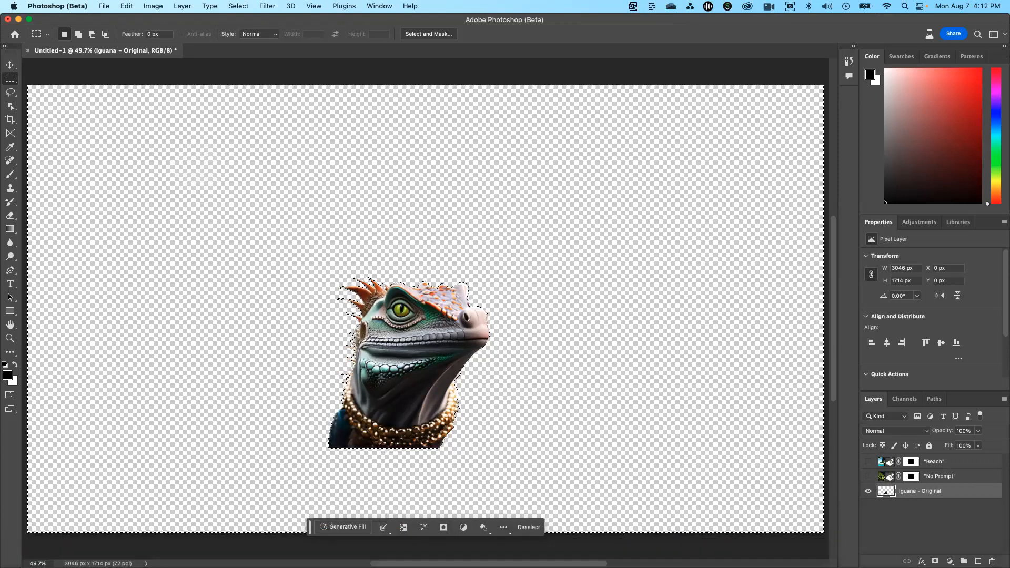
- Fill the selected surroundings using Generative Fill with the prompt "in the jungle" and choose the third variation
click(345, 544)
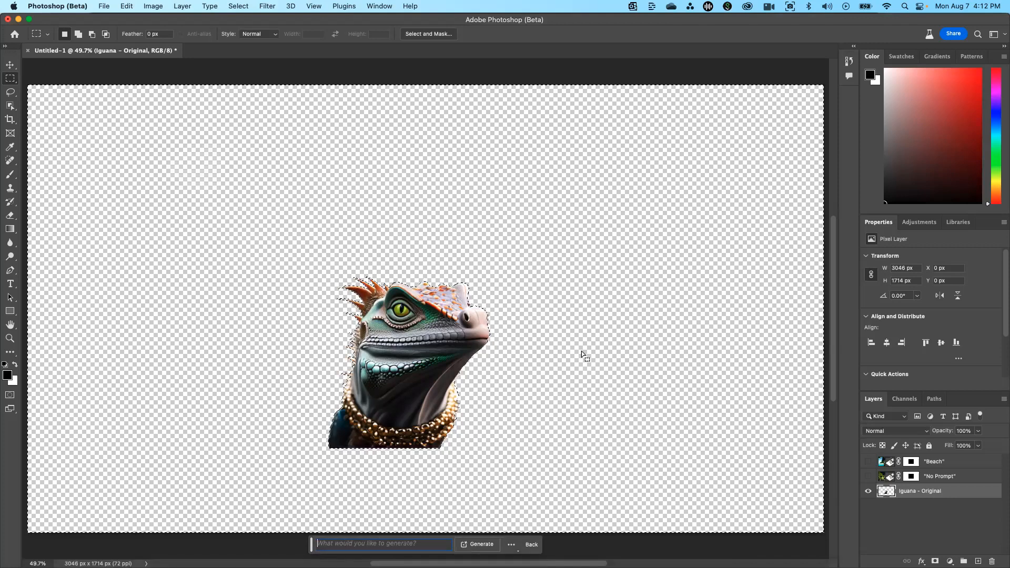
text(in the jungle)
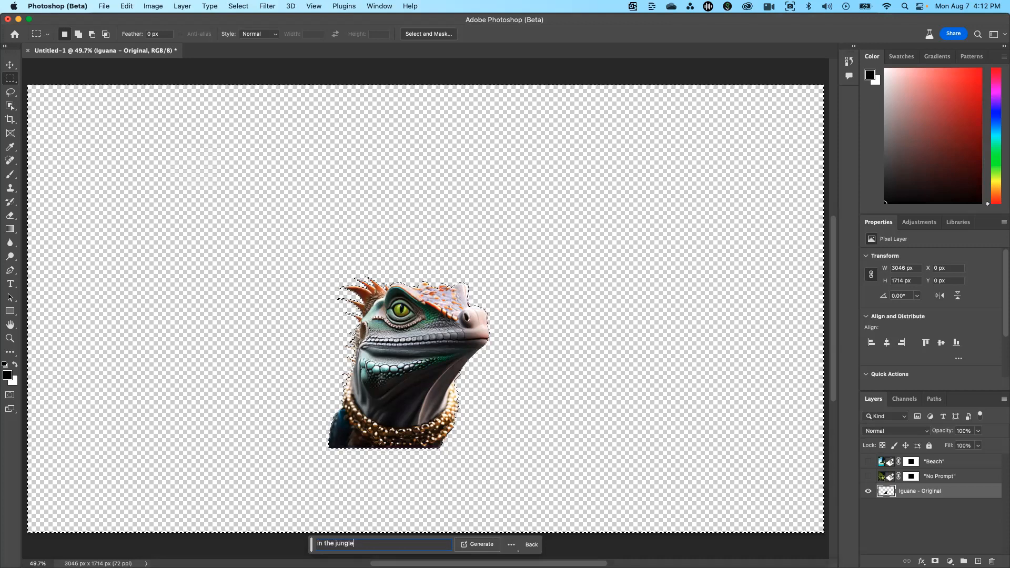
key(Return)
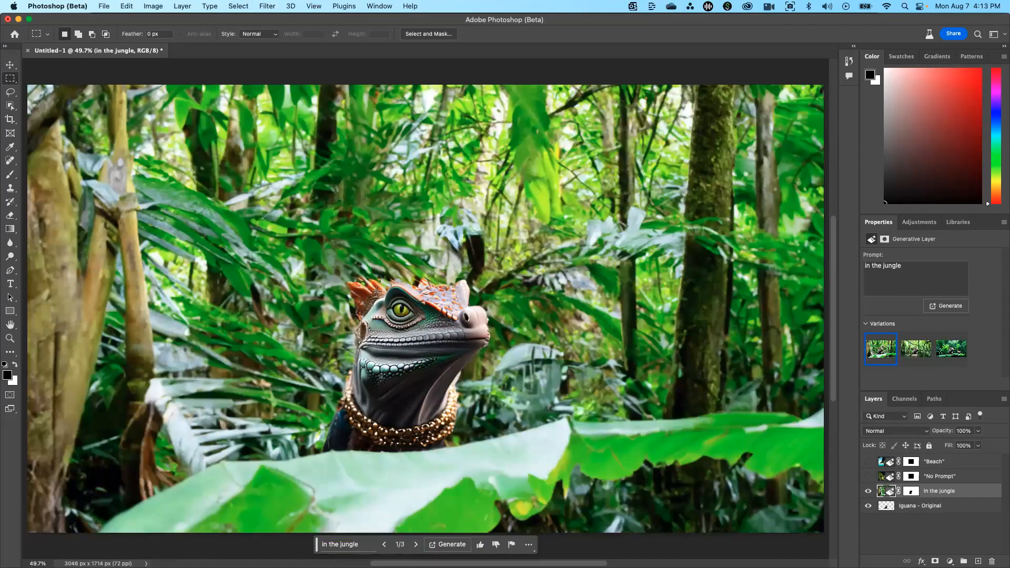
click(417, 545)
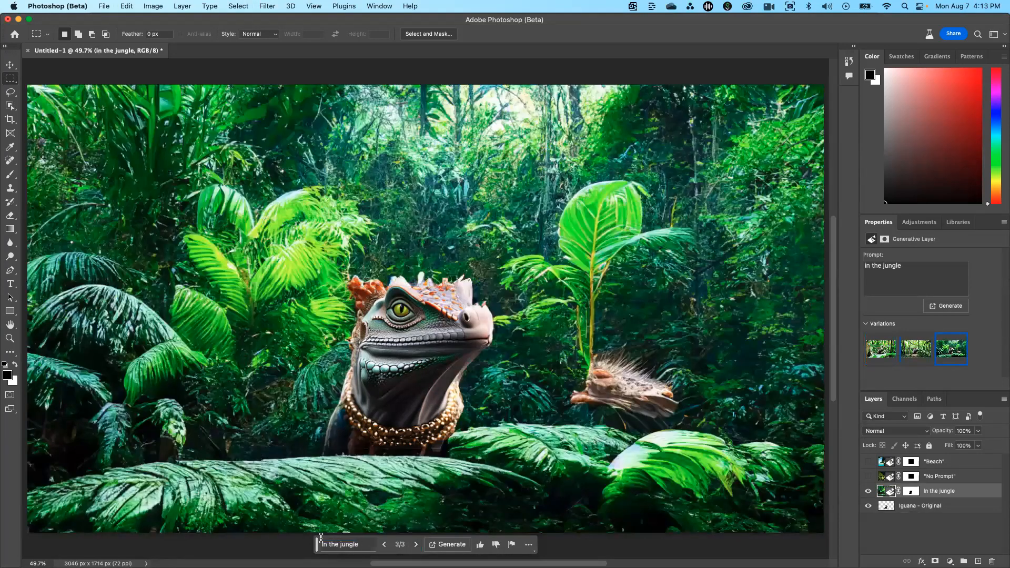
- Regenerate the background of the same generative layer with the prompt "at the beach"
click(326, 543)
text(at the b)
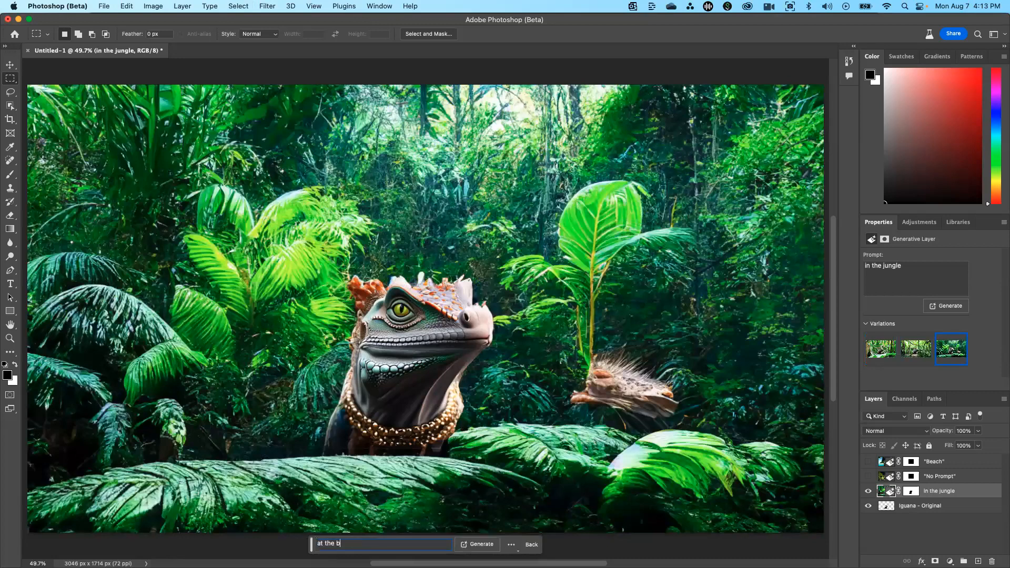
text(each)
key(Return)
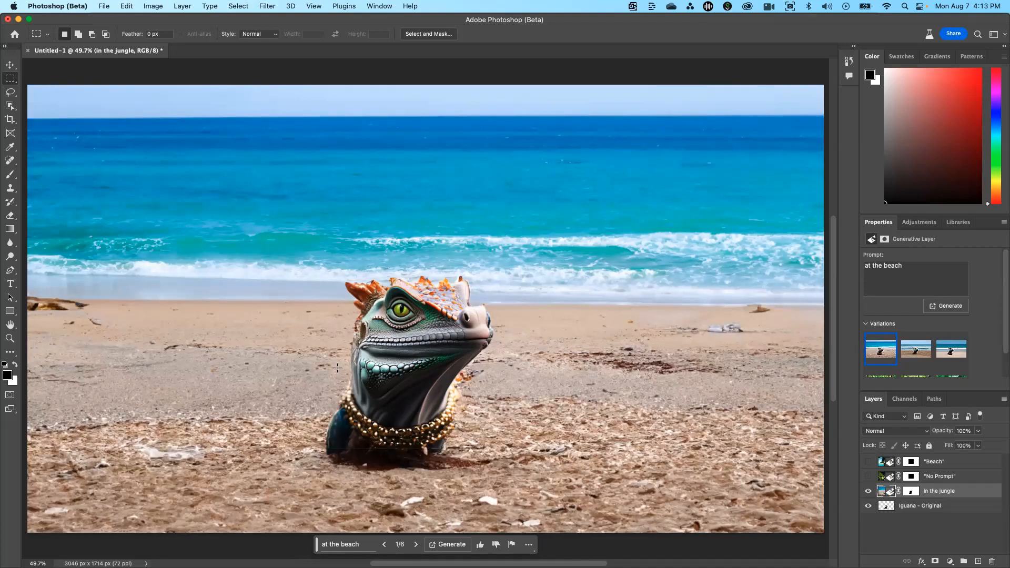
- Generate a body for the iguana in a rectangle from its jaw across the sand with the prompt "make the full lizard body"
drag(316, 345, 799, 515)
click(476, 529)
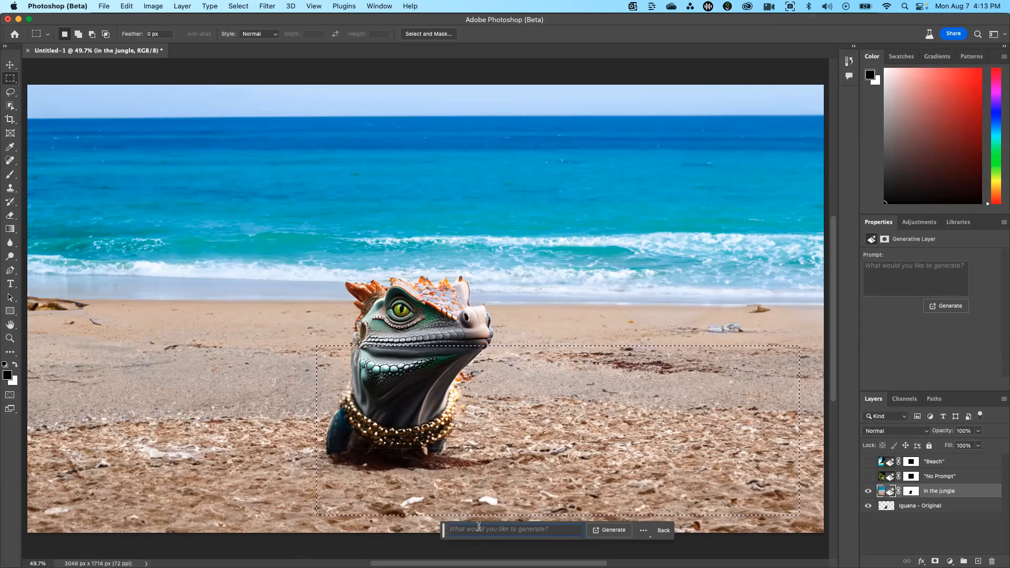
text(make th)
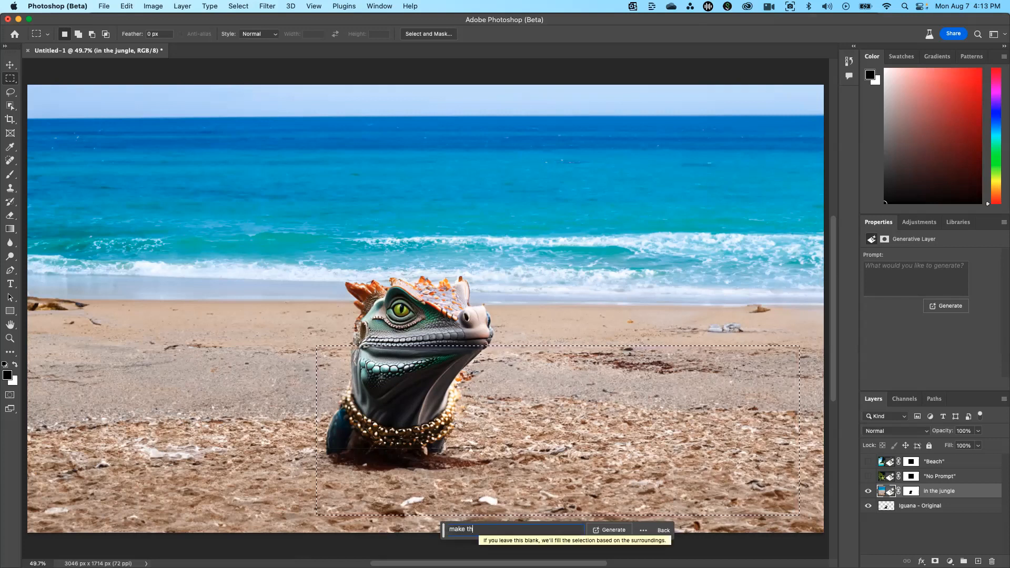
text(e full lizard body)
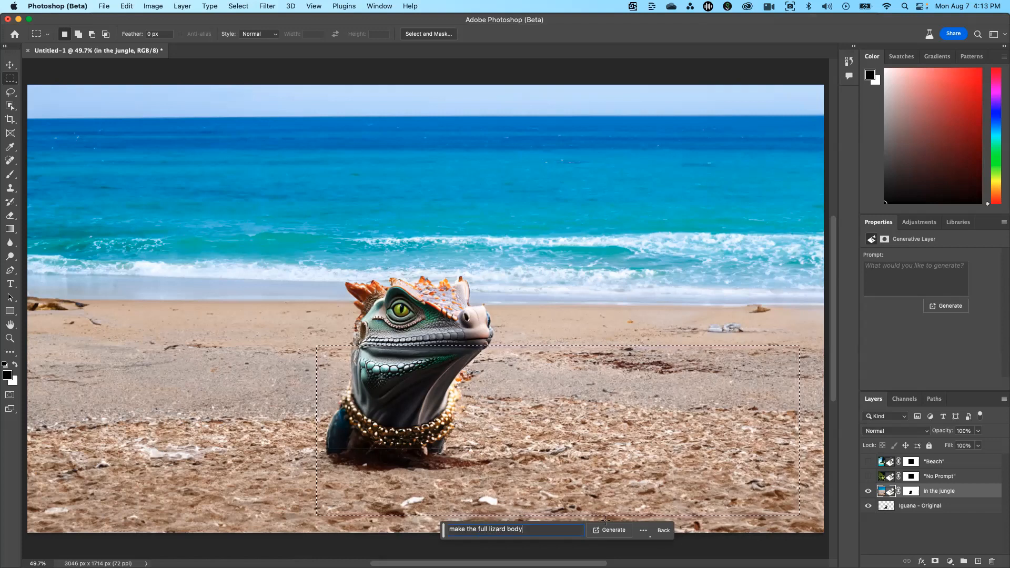
key(Return)
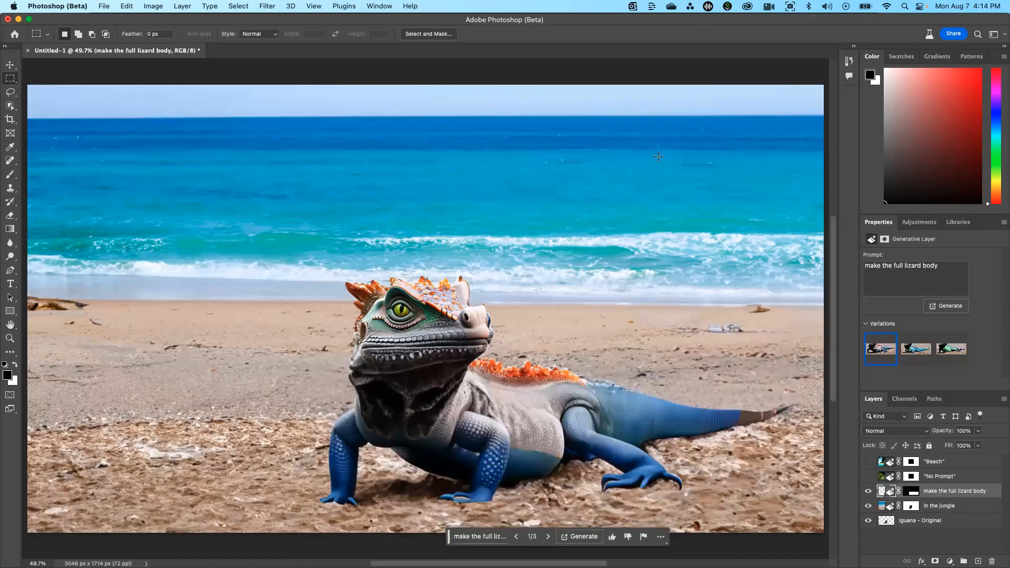
- Generate sailboats in a wide rectangle along the left part of the horizon with the prompt "add sailboats in the distance"
drag(59, 89, 407, 144)
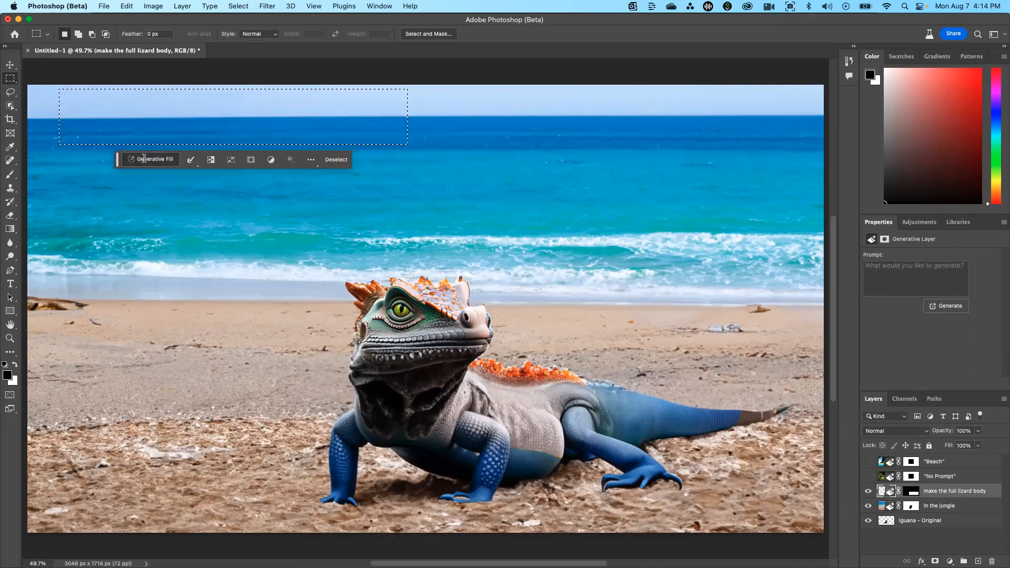
text(add sailboats in t)
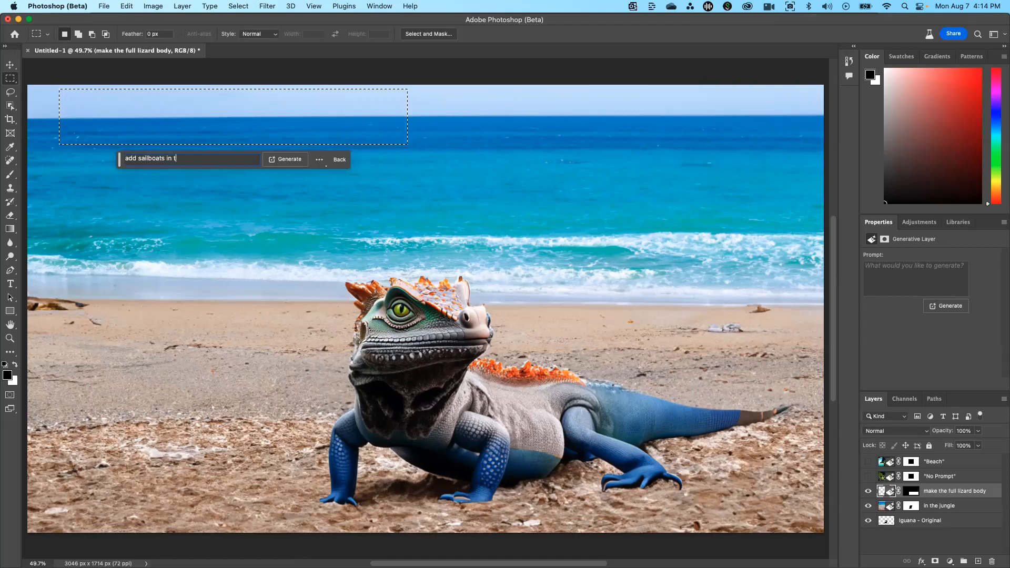
text(he distance)
key(Return)
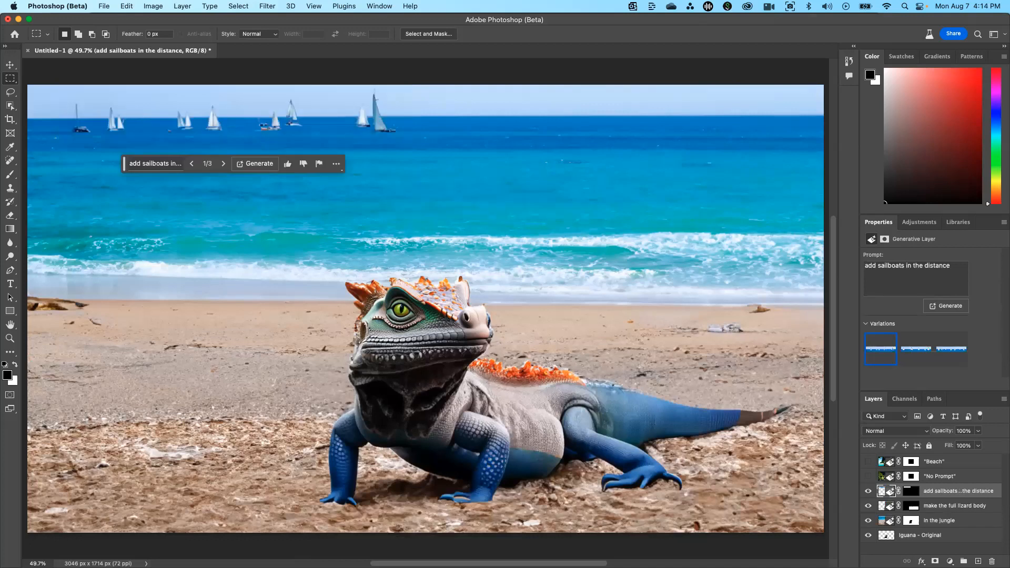
- Try a Generative Fill over a rectangle around the whole lizard with the prompt "change blue to orange" and undo it
drag(322, 262, 810, 521)
click(492, 540)
text(ch)
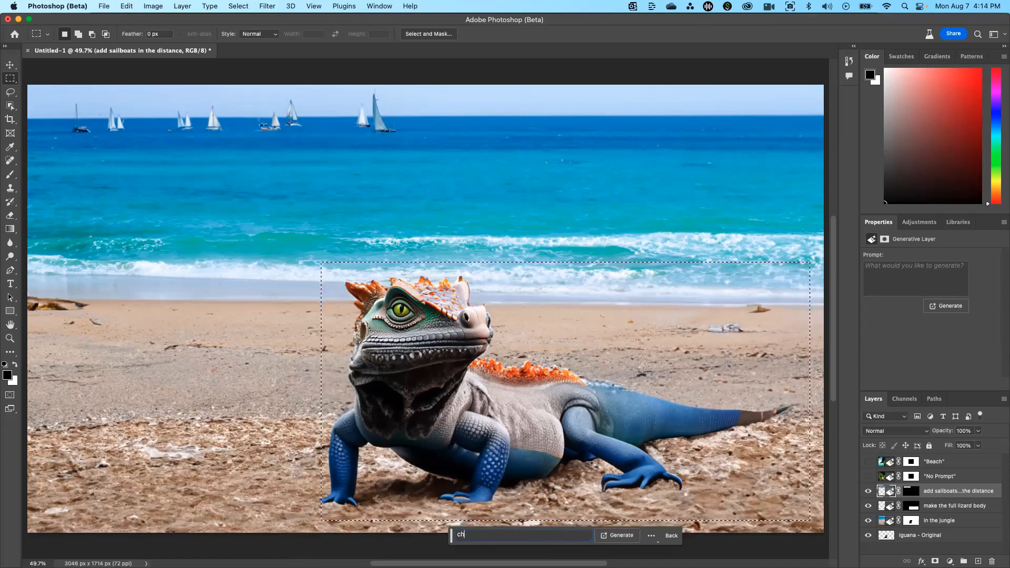
text(ange blue to orange)
key(Return)
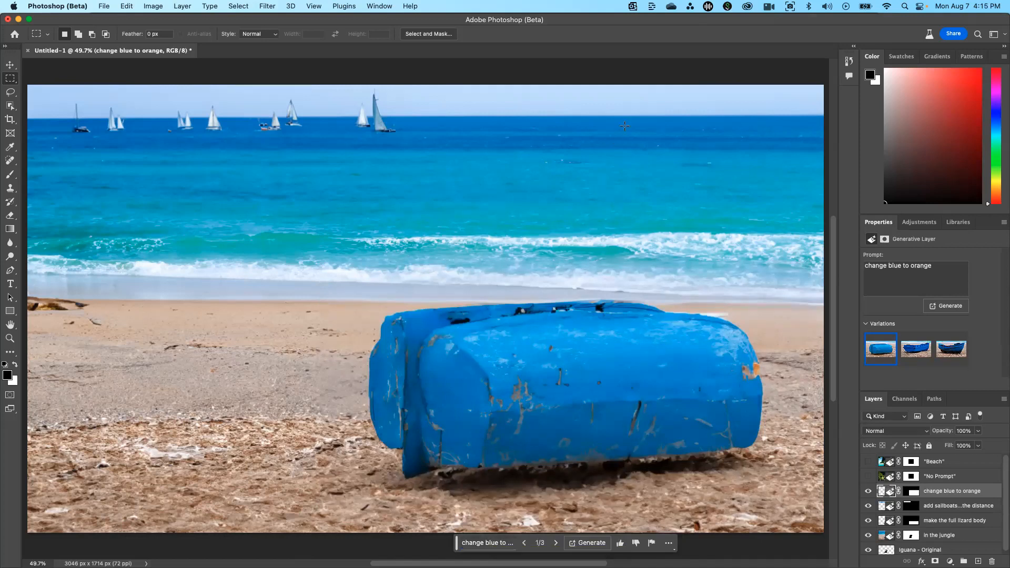
click(160, 6)
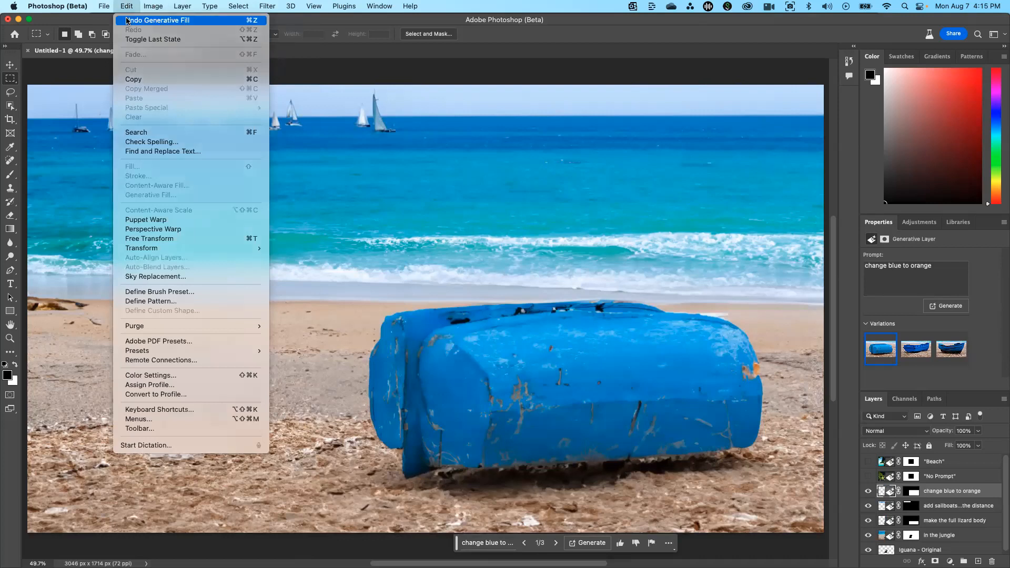
click(127, 21)
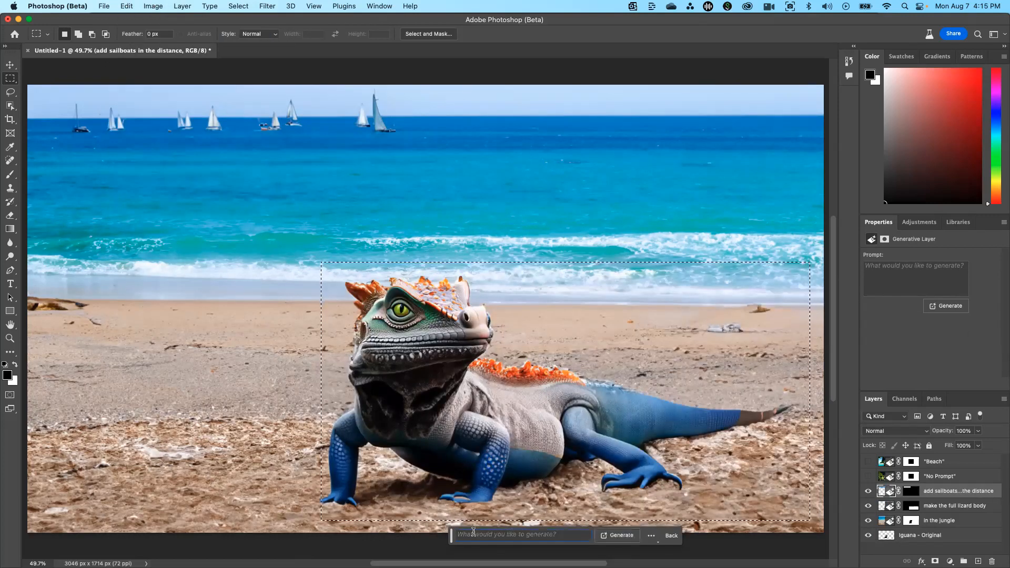
- Try the prompt "change the blue color on the lizard to orange" on the lizard selection and go through all three variations
text(change the blue color on the lizard to orange)
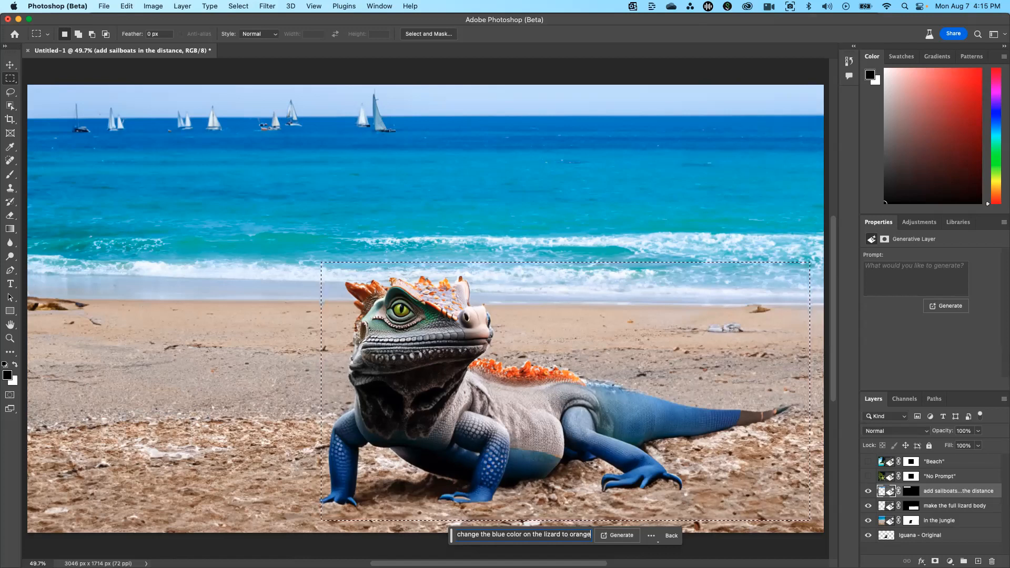
key(Return)
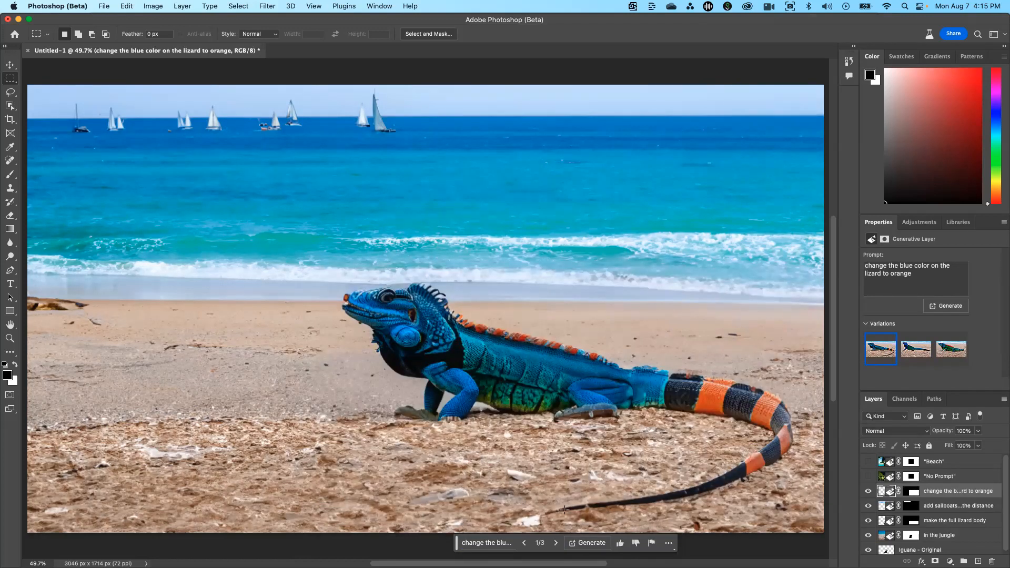
click(554, 544)
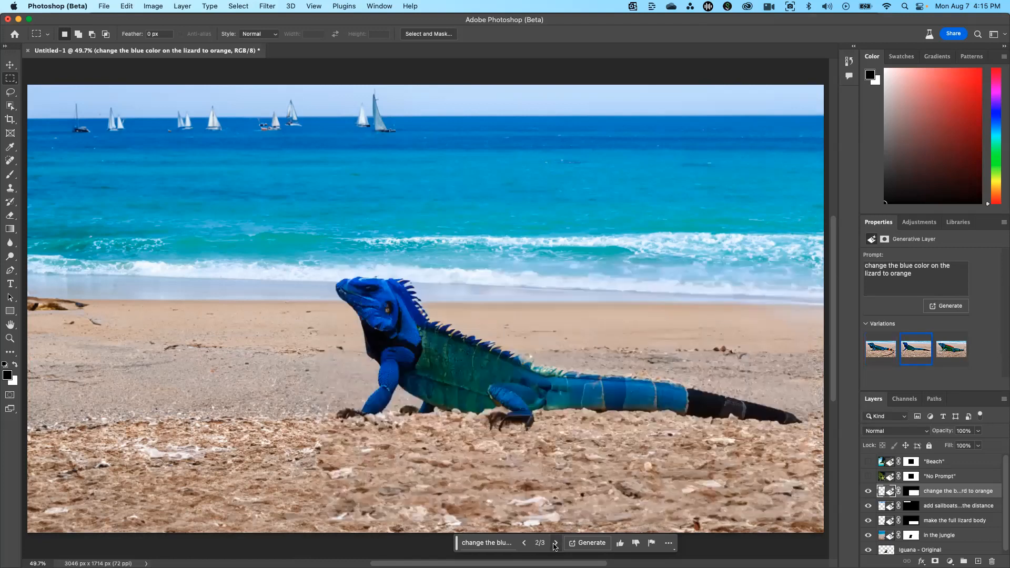
click(554, 544)
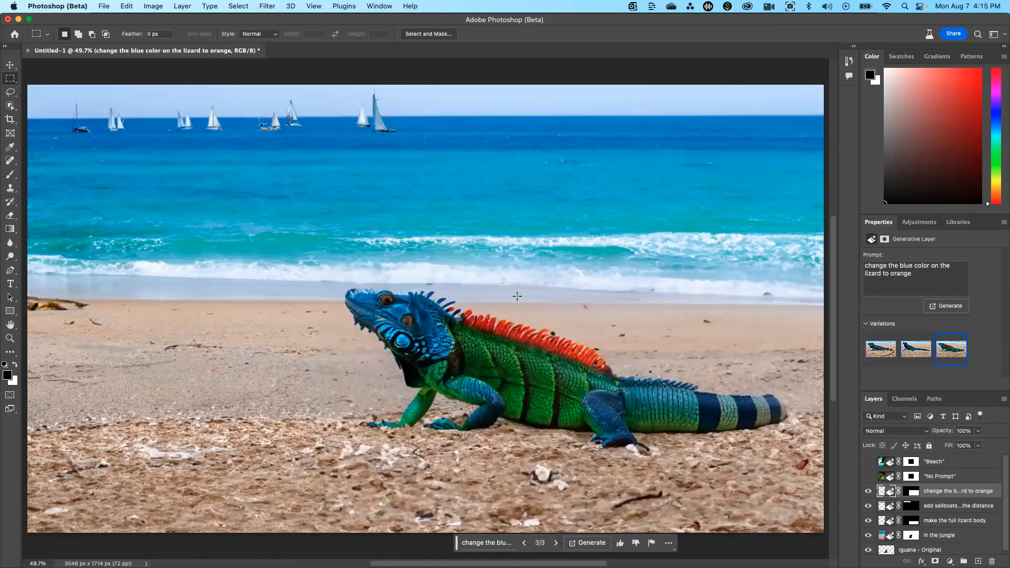
- Undo the variation choices and the generative fill that replaced the lizard
click(153, 6)
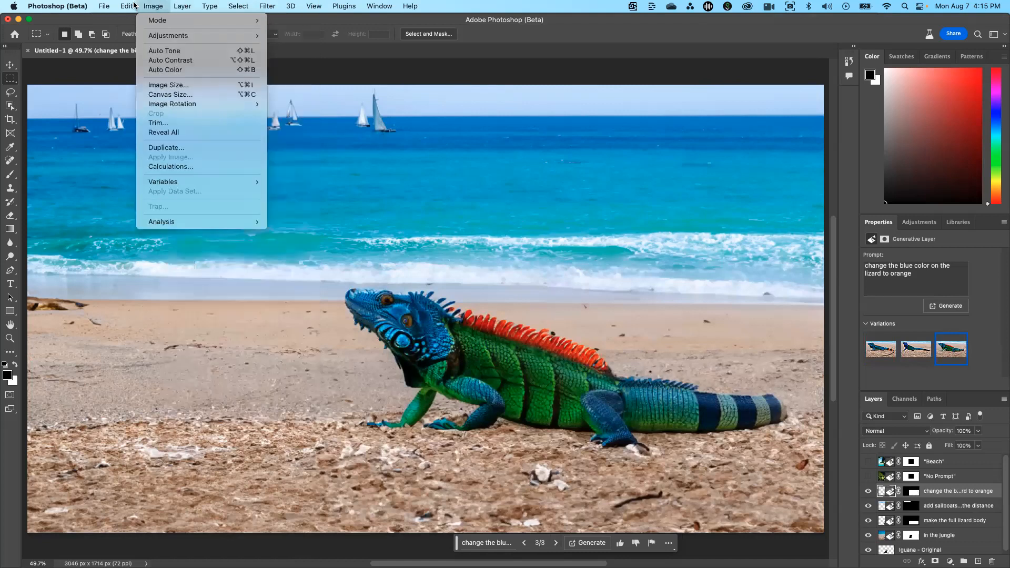
click(132, 21)
click(135, 5)
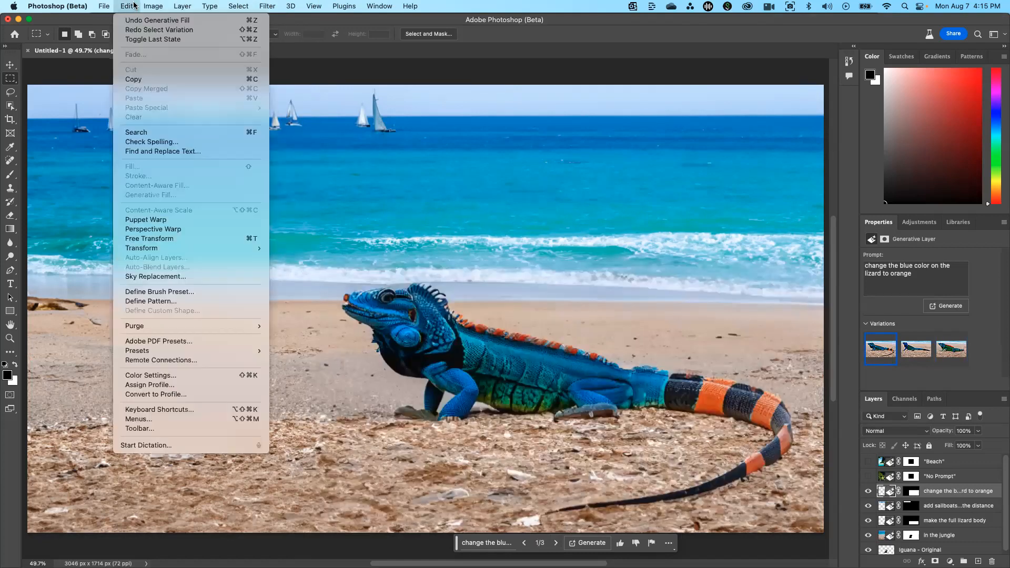
click(134, 21)
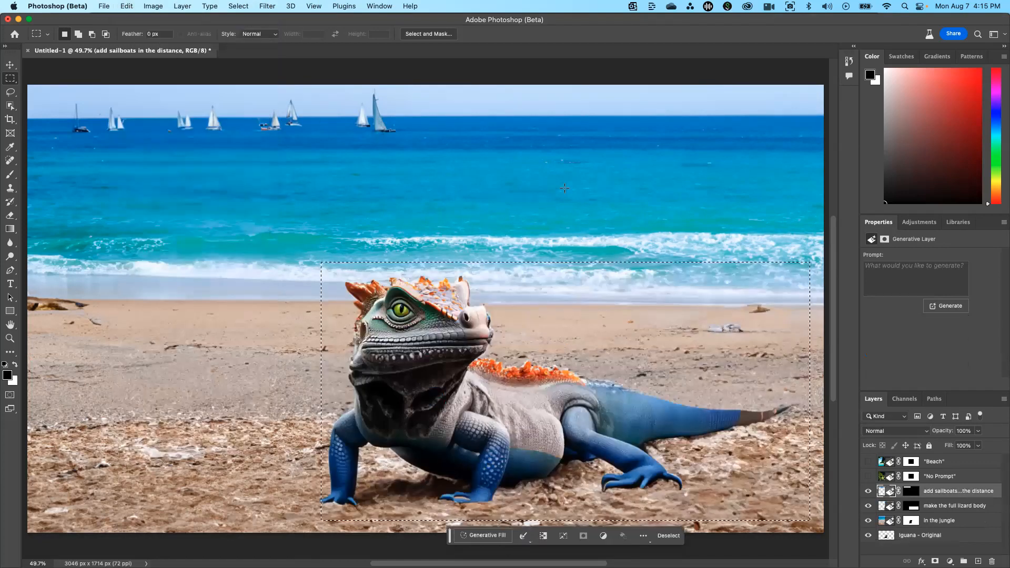
- Generate surfers in a rectangle over the right part of the sea with the prompt "add some surfers" and choose the third variation
mouse_move(553, 138)
mouse_down()
mouse_move(744, 218)
mouse_move(803, 275)
mouse_up()
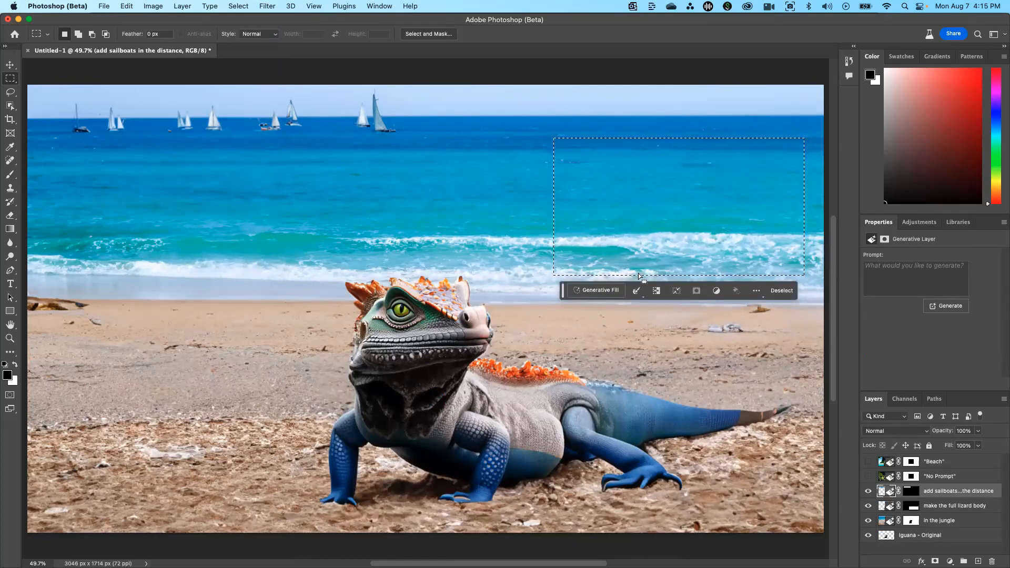
click(596, 291)
text(add some surfers)
key(Return)
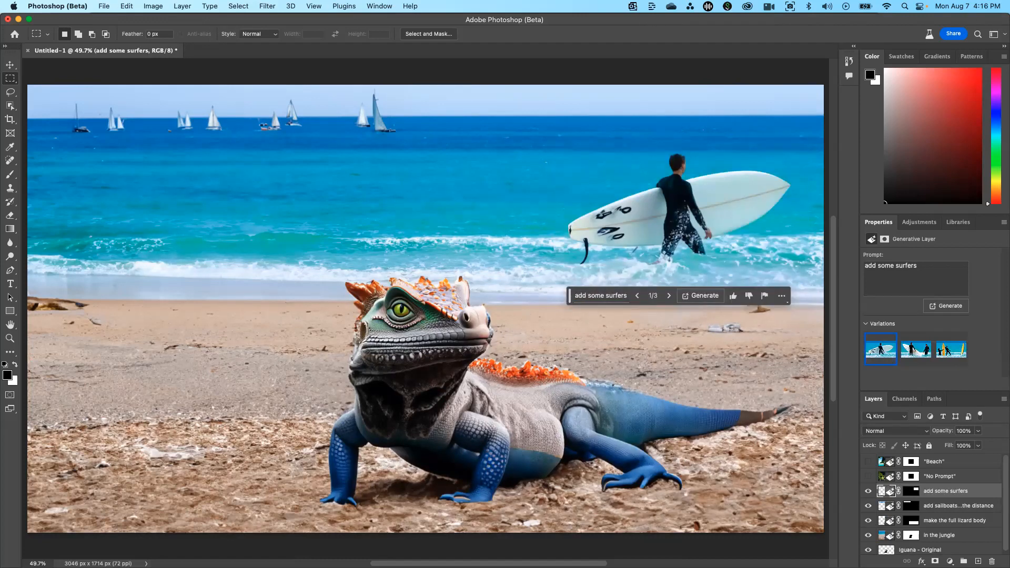
click(667, 296)
click(668, 296)
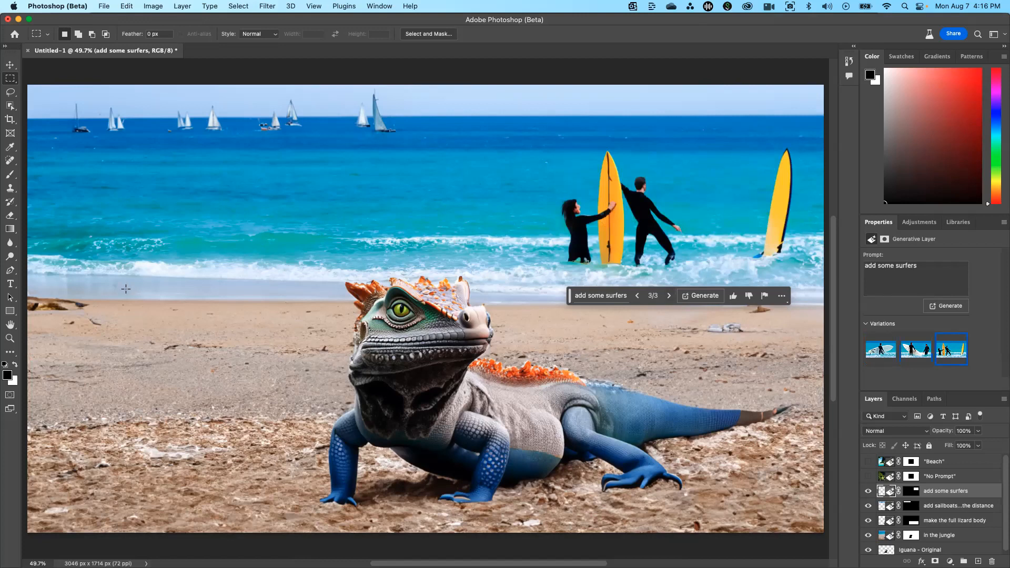
- Generate a sandcastle in a rectangle over the shoreline to the left of the lizard with the prompt "add a sandcastle"
drag(78, 227, 295, 387)
click(126, 396)
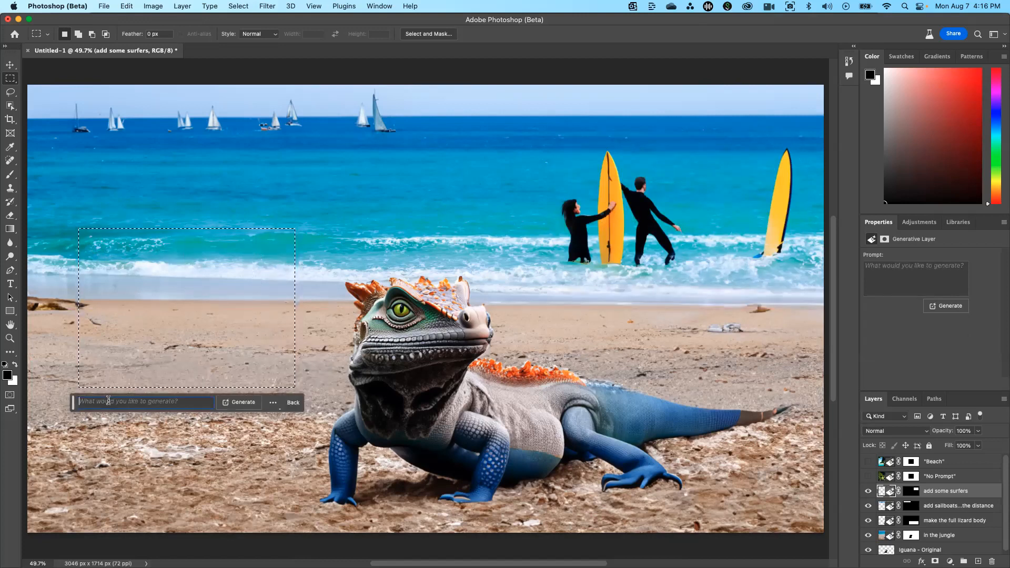
text(add a sandcastle)
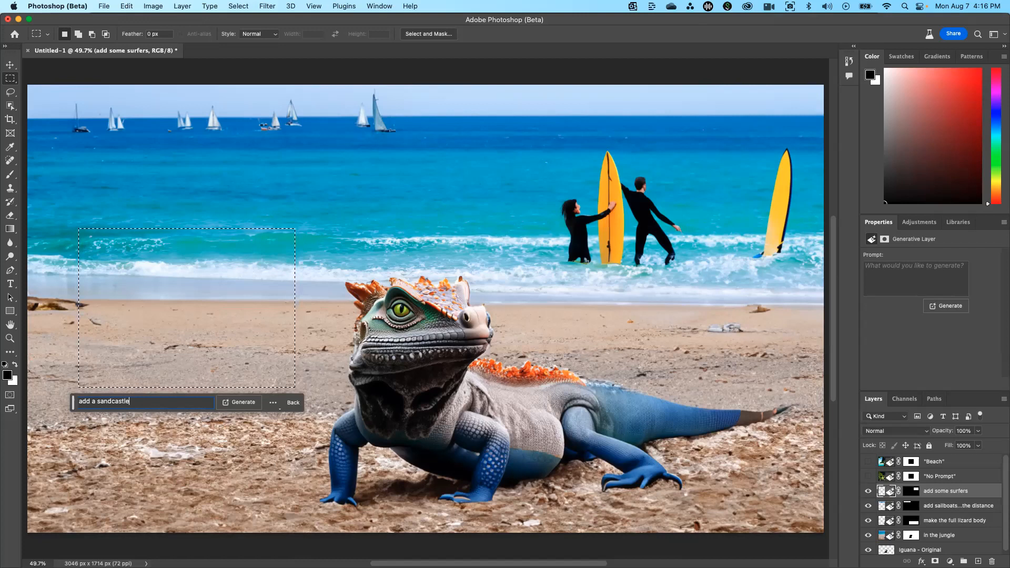
key(Return)
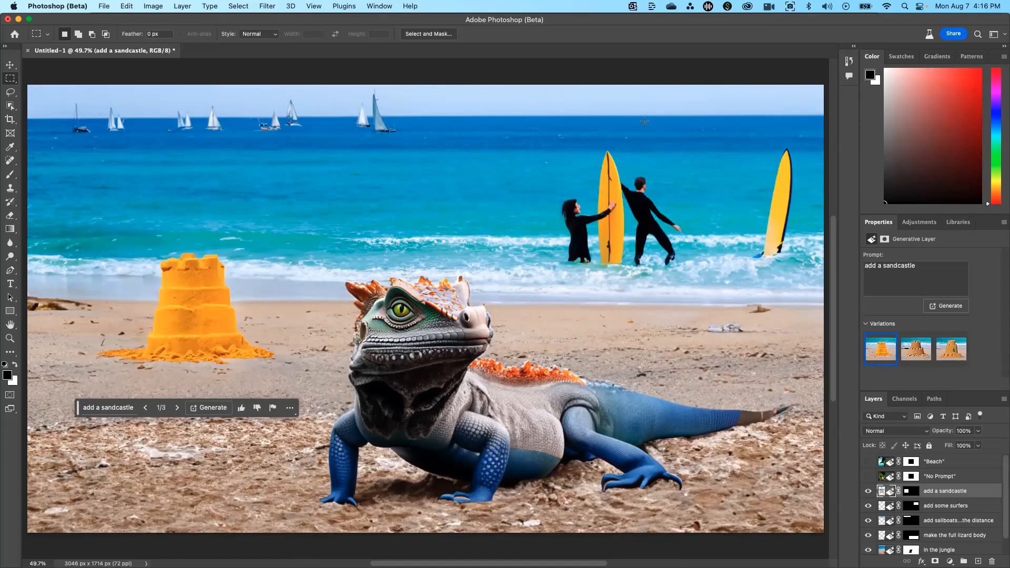
- Revert the document's history to the Clear state, keeping the selection around the cut-out iguana, and collapse the history
click(849, 61)
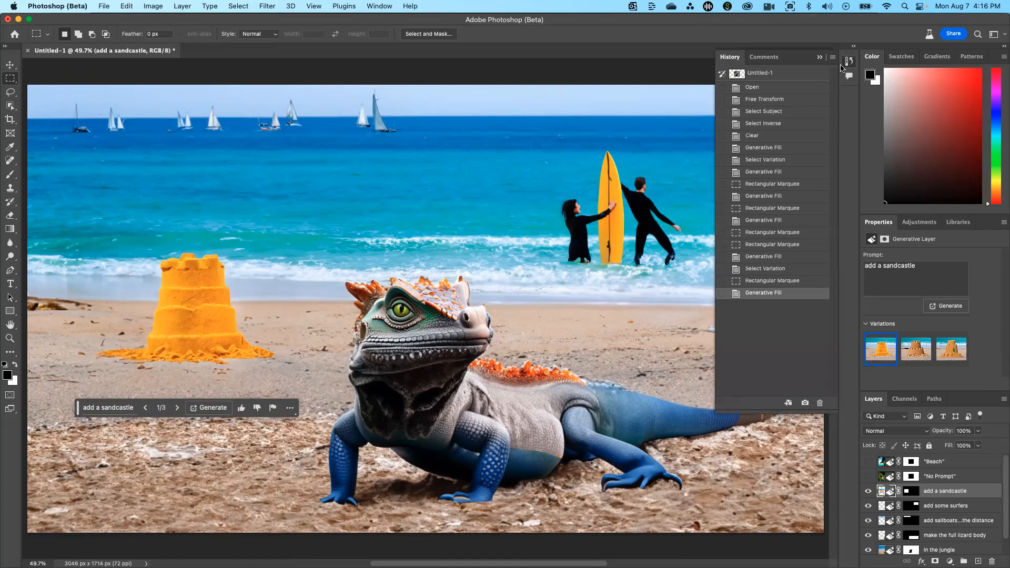
click(768, 126)
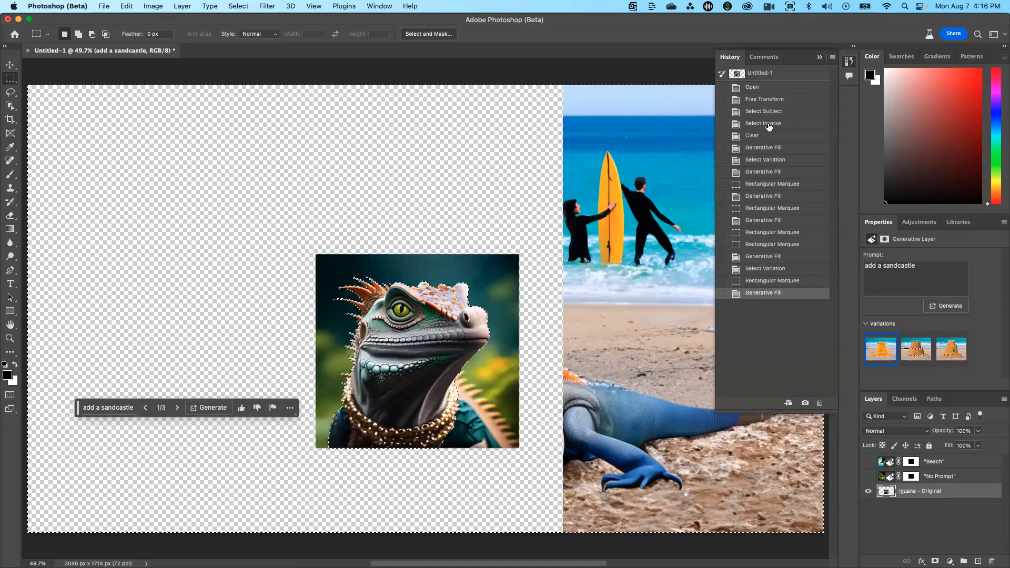
click(768, 126)
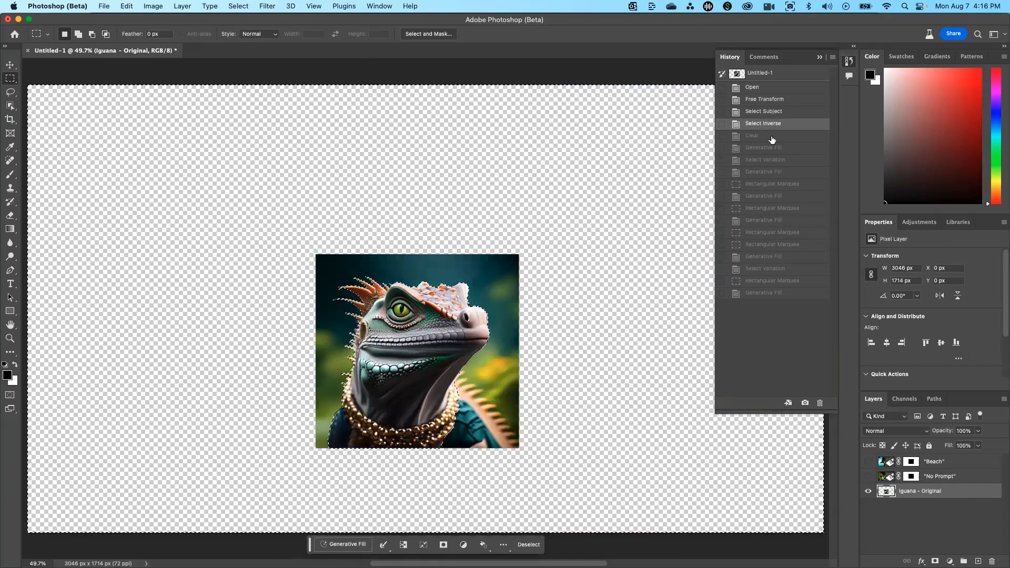
click(763, 137)
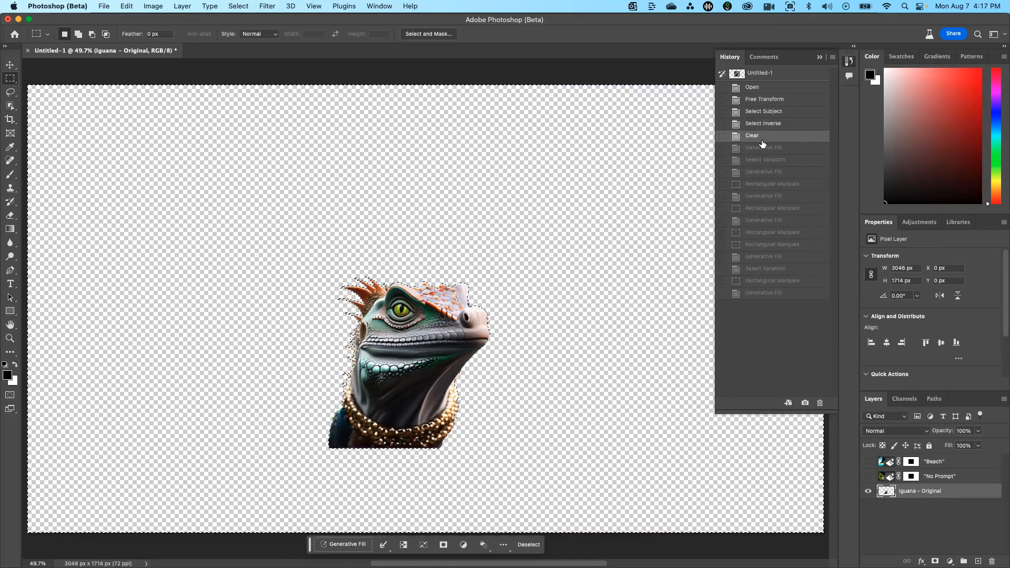
click(576, 114)
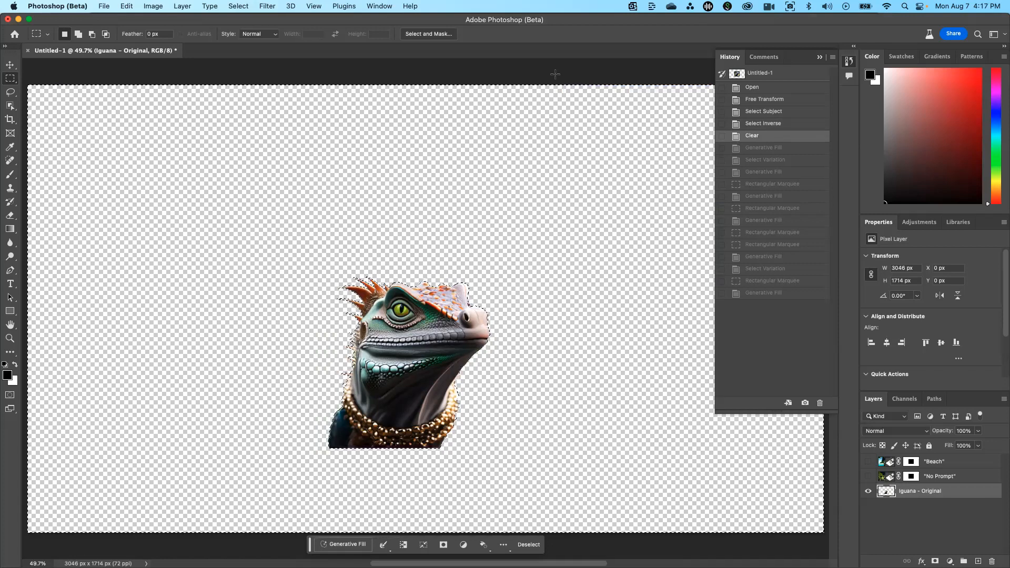
click(755, 136)
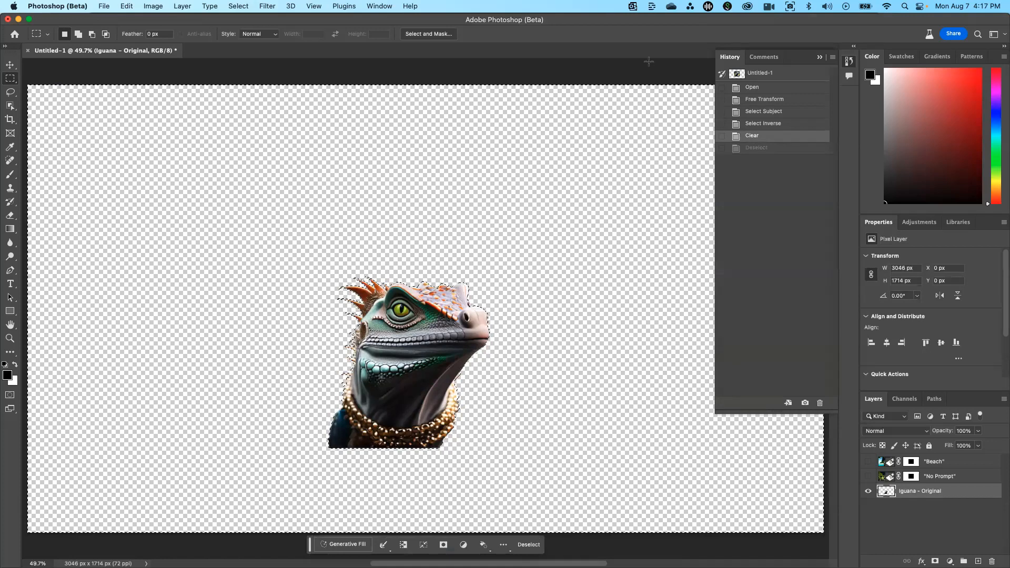
click(819, 57)
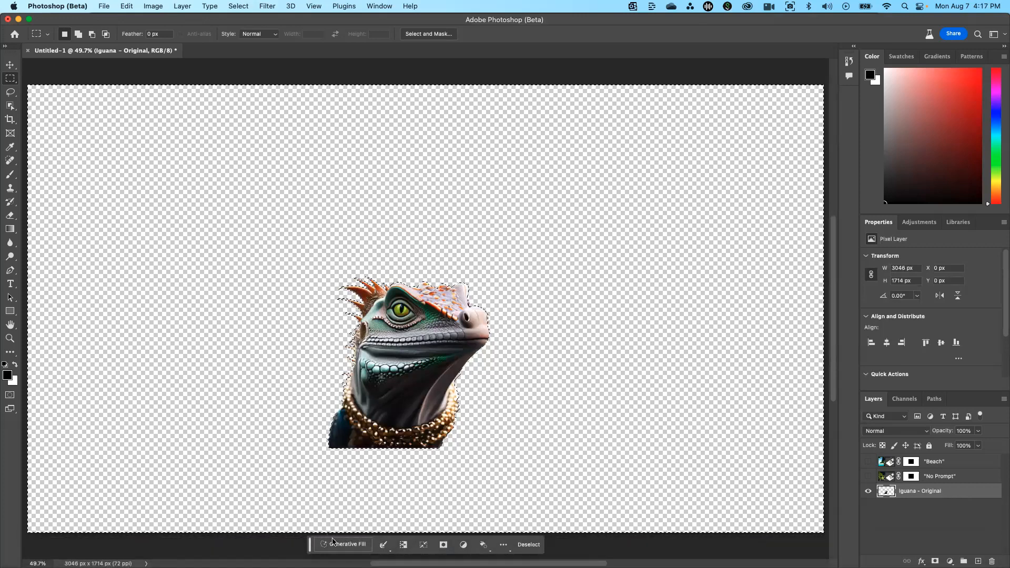
- Try a Generative Fill with the prompt "make the lizard in a dark, rainy, alley way in new york city" and view its variations through the third
click(345, 544)
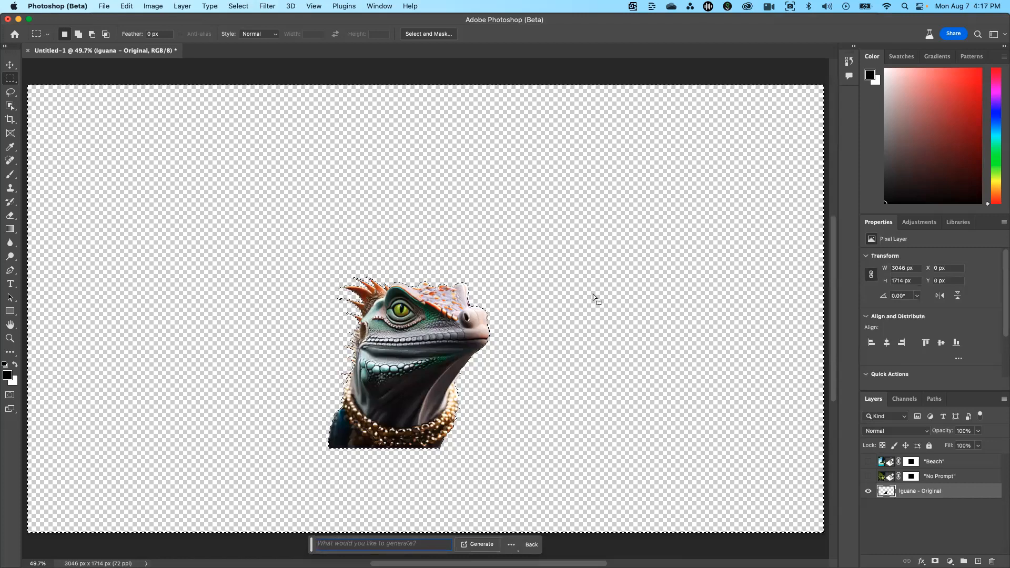
text(make the iizard in a )
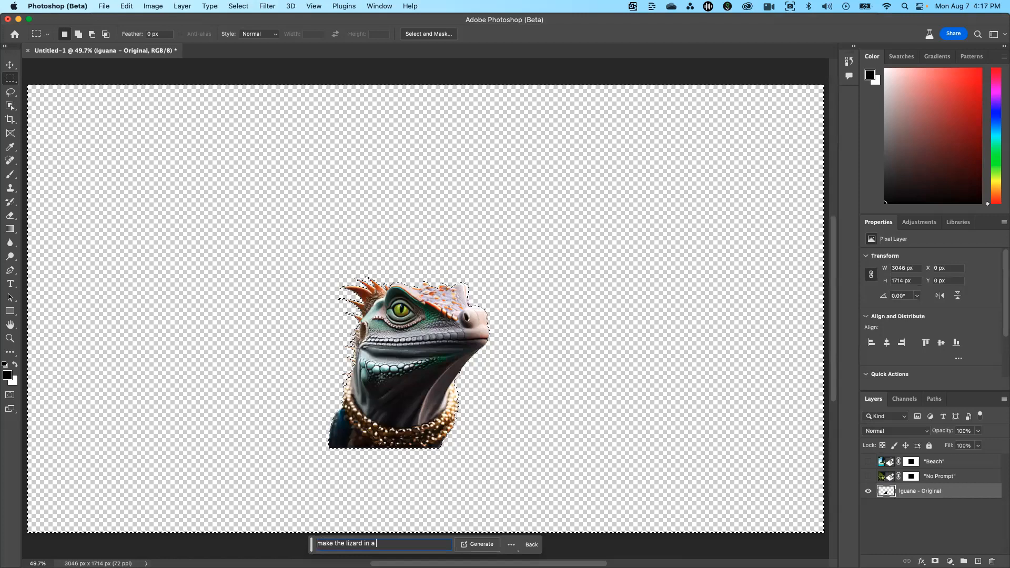
text(dark, rainy, alley way in new york city)
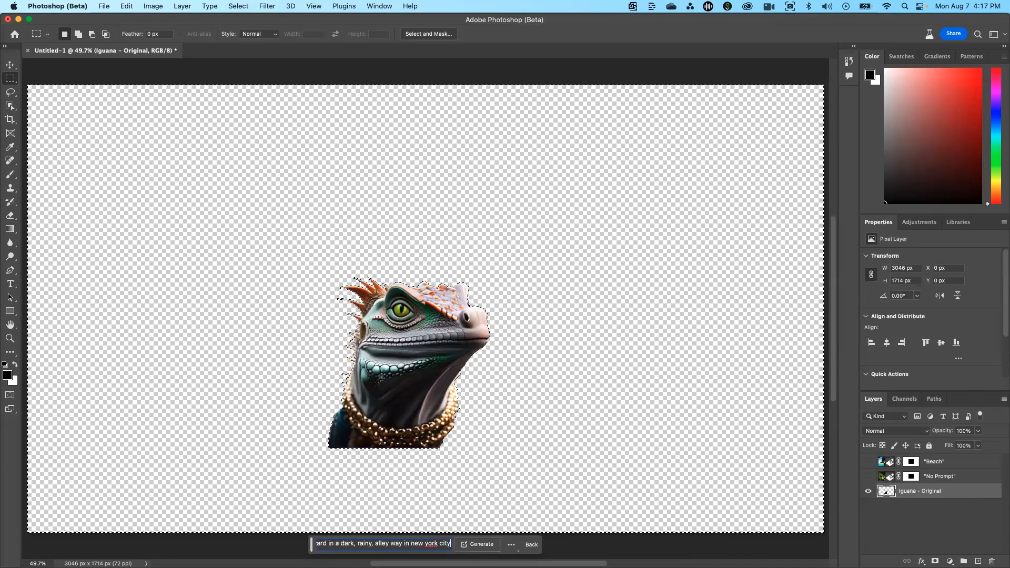
key(Return)
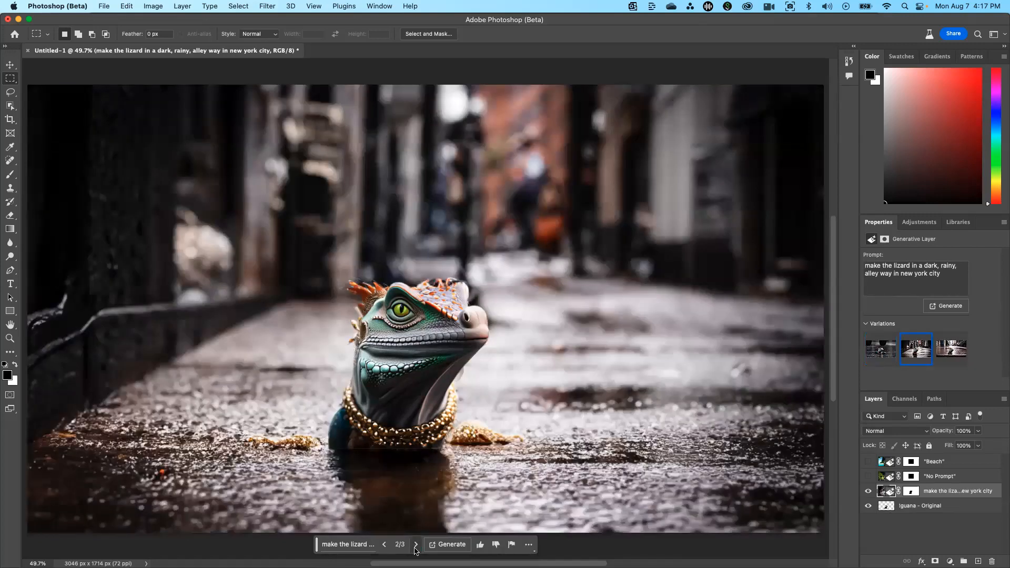
click(415, 545)
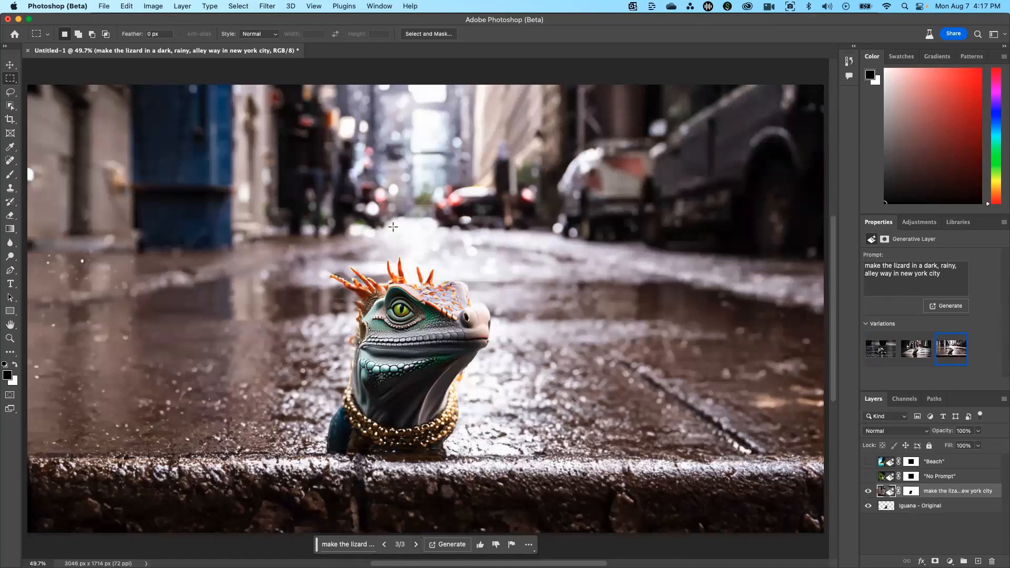
- Undo the variation choice and the alley background's generative fill
click(153, 6)
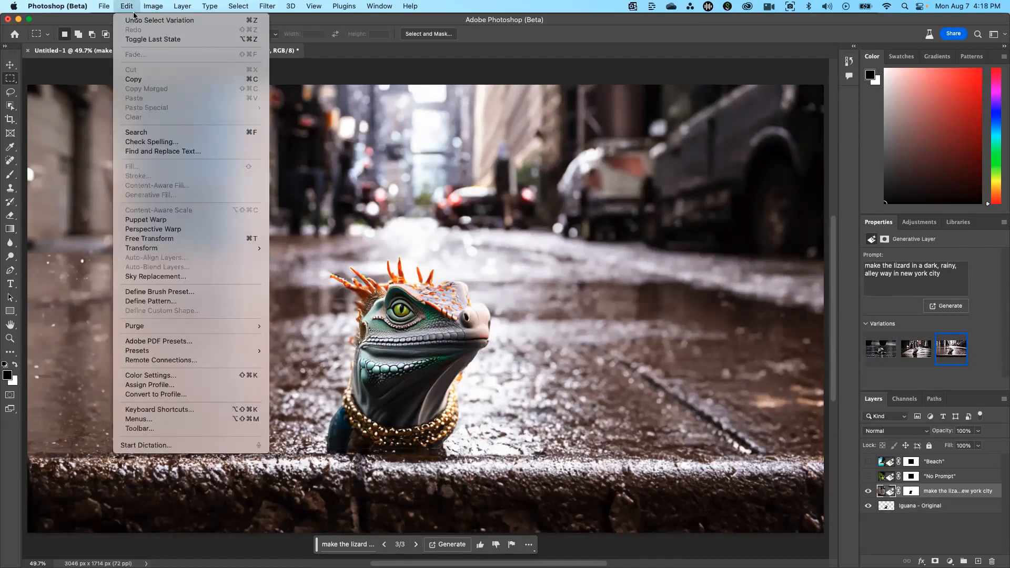
click(134, 20)
click(128, 6)
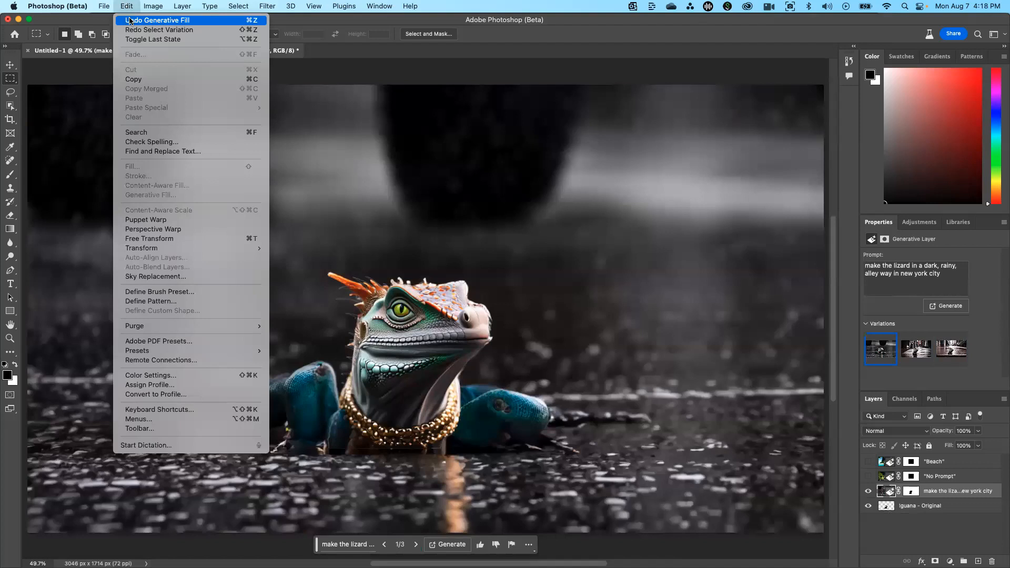
click(137, 21)
- Generate a background around the iguana with the prompt "at a formal event" and choose the third variation
click(344, 544)
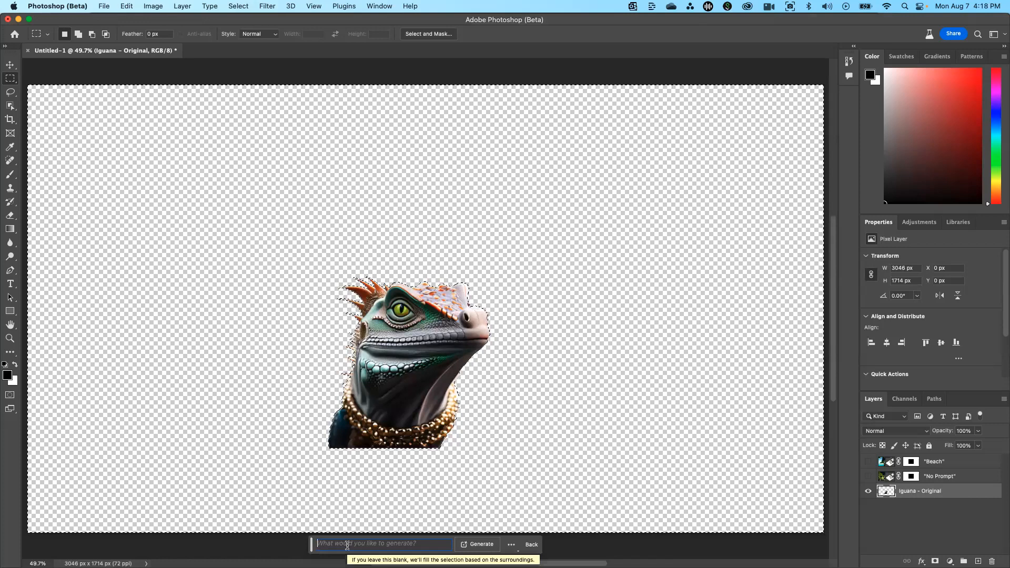
text(at a formal event)
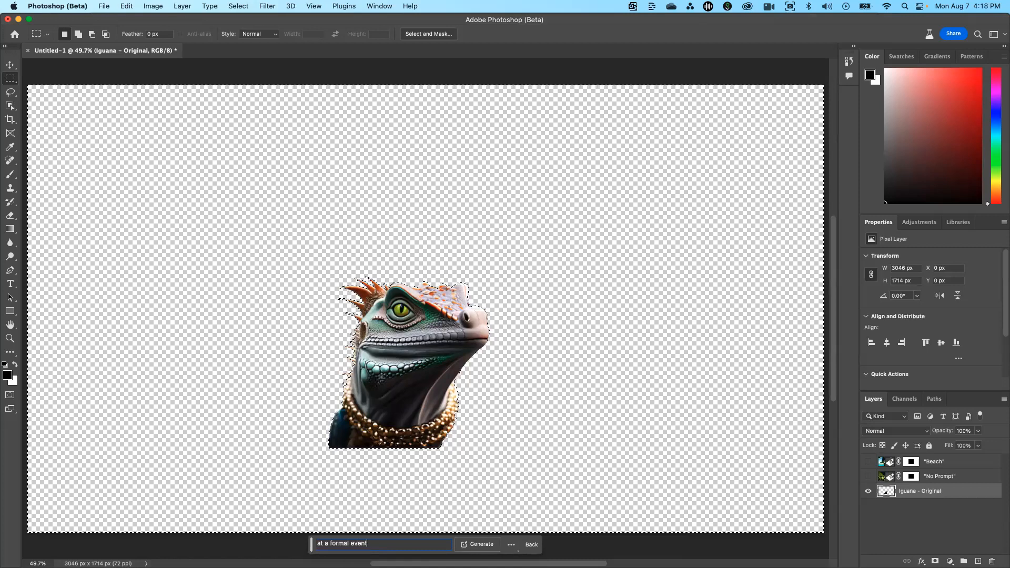
key(Return)
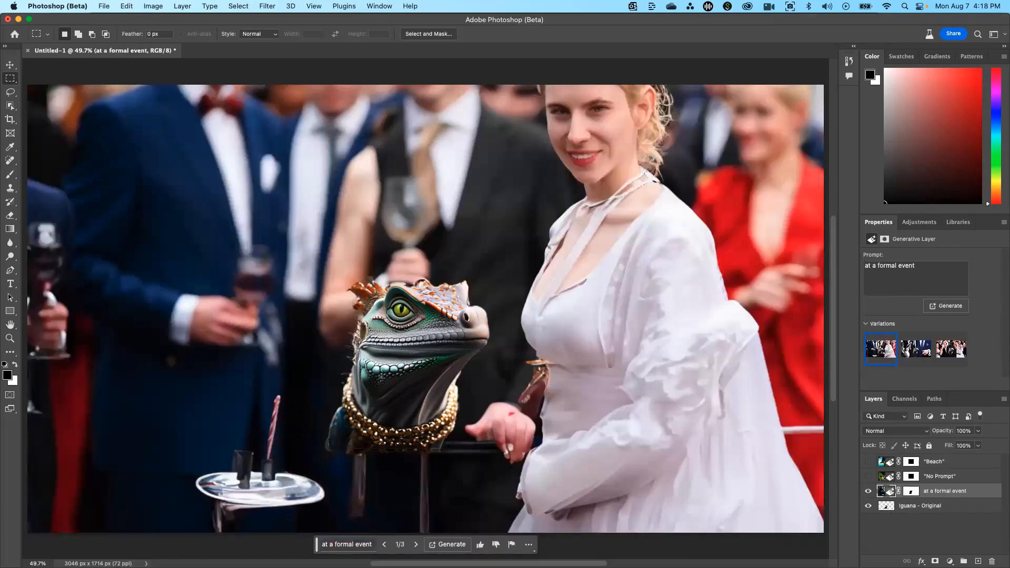
click(415, 544)
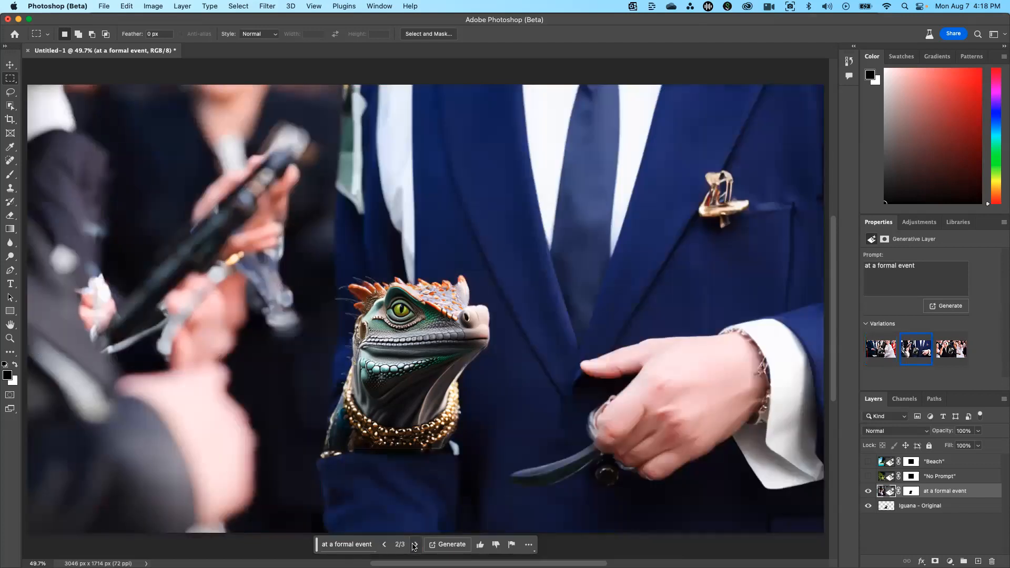
click(414, 545)
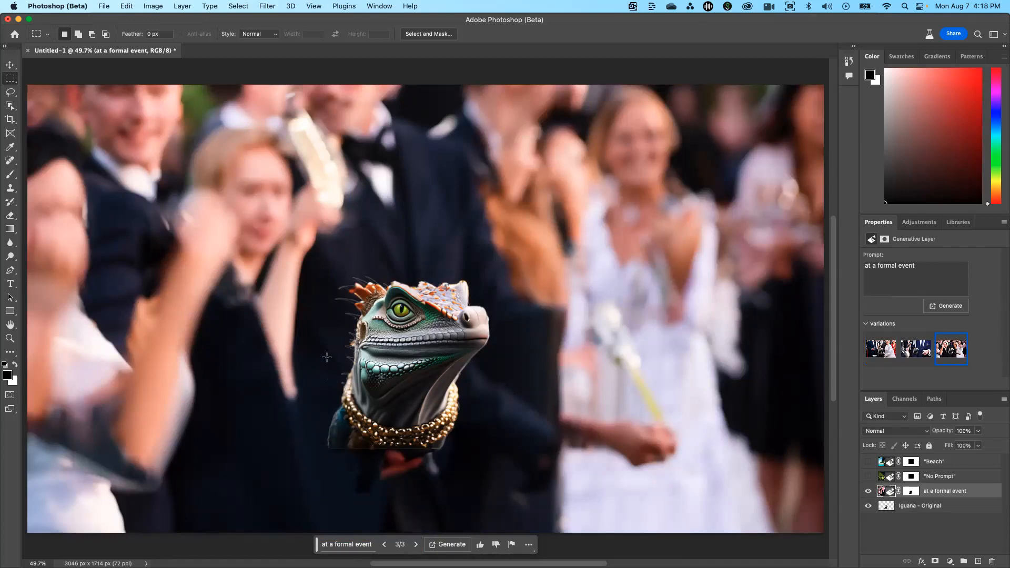
- Generate clothing in a rectangle from the lizard's jaw to the image's lower edge with "put the lizard in a nice black dress"; choose the second variation
drag(322, 354, 503, 533)
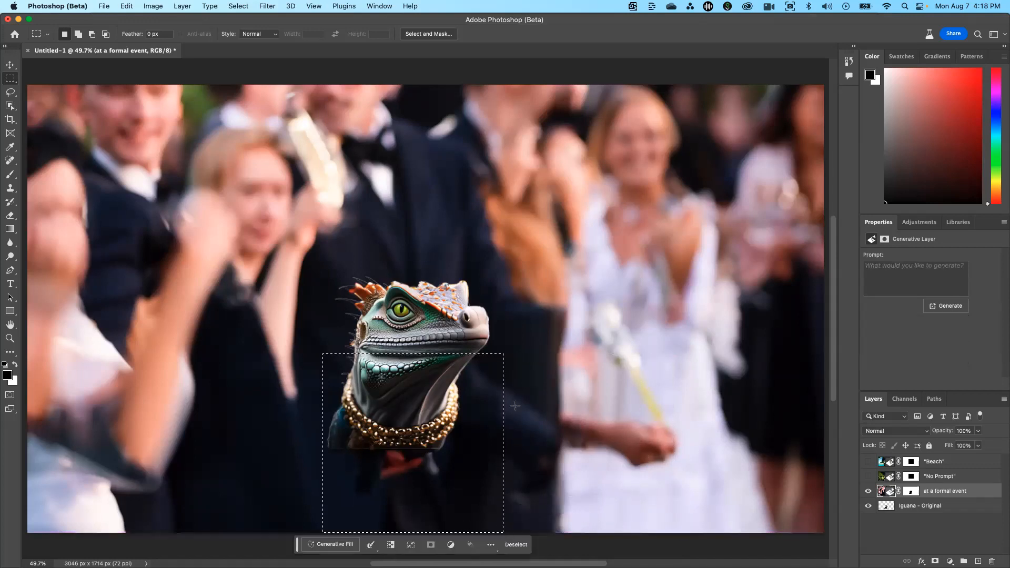
click(348, 543)
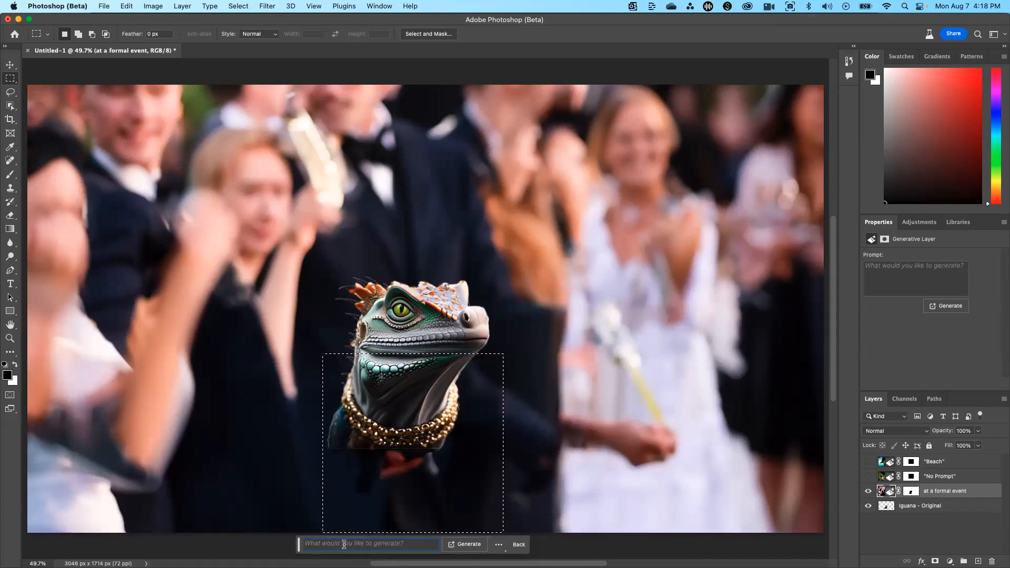
text(put the lizard in )
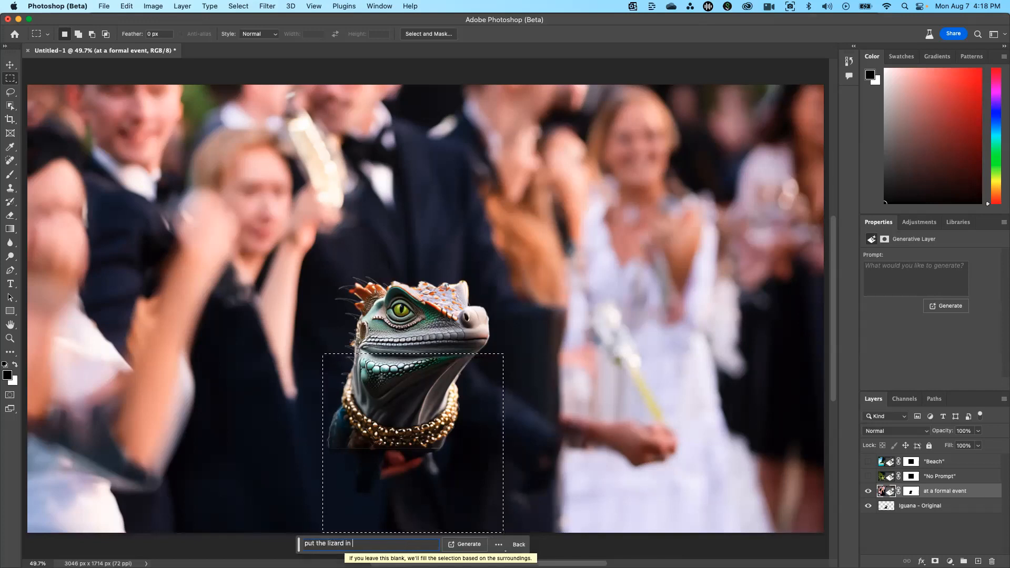
text(a nice black)
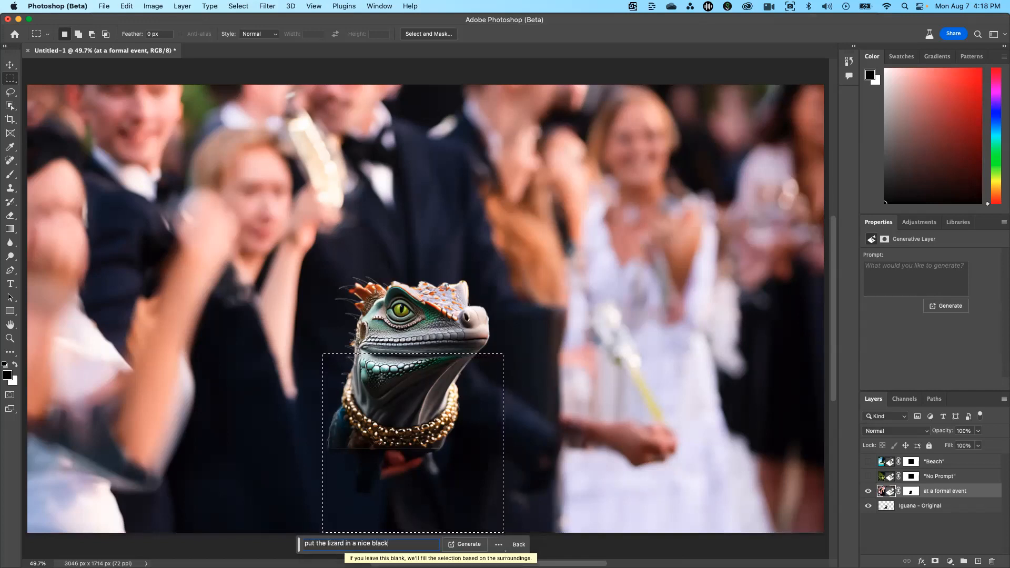
text( dress)
key(Return)
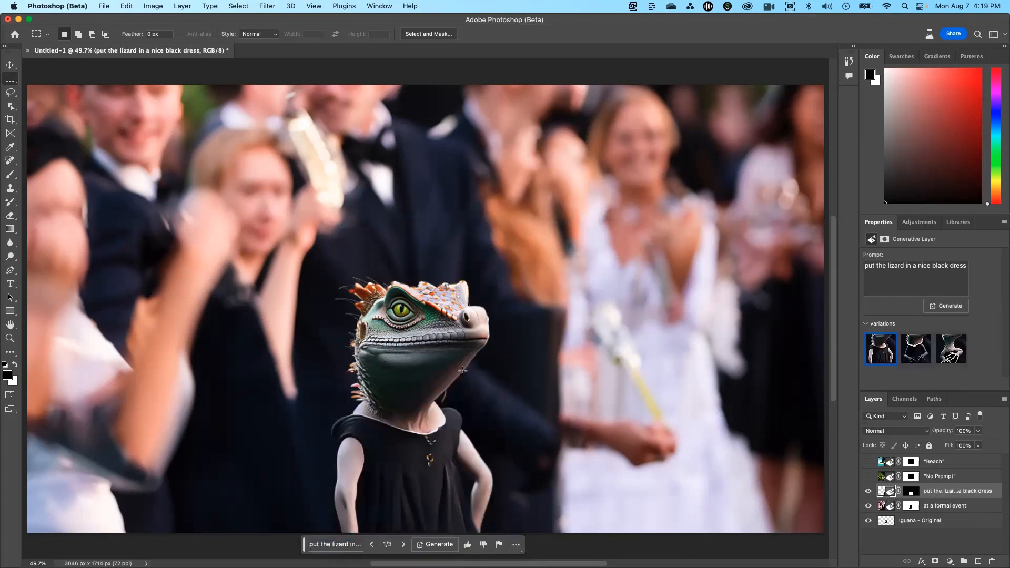
click(403, 545)
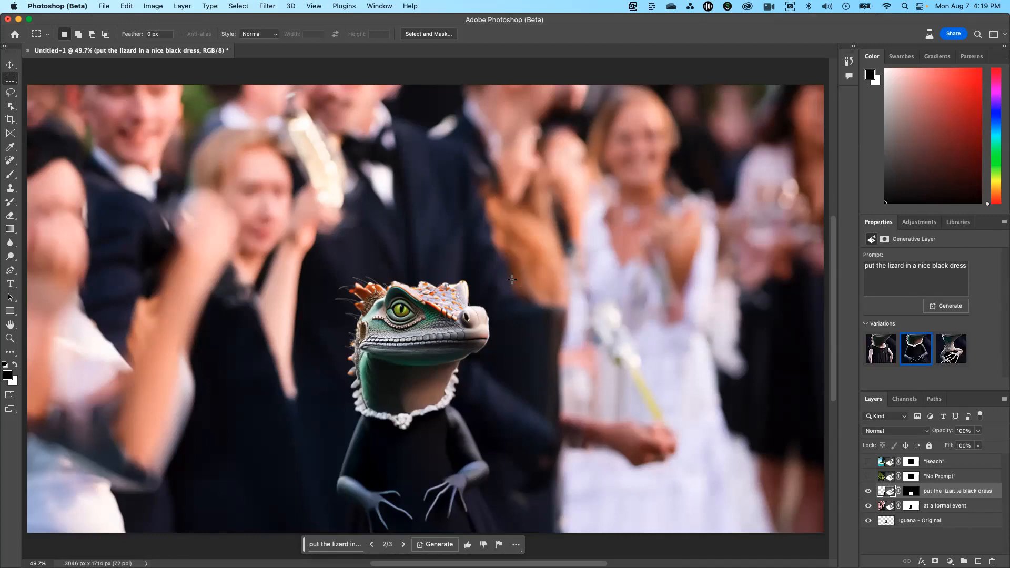
- Try a Generative Fill in a rectangle around the lizard's head with the prompt "add a fancy hat" and go through all three variations
drag(313, 240, 544, 373)
click(338, 389)
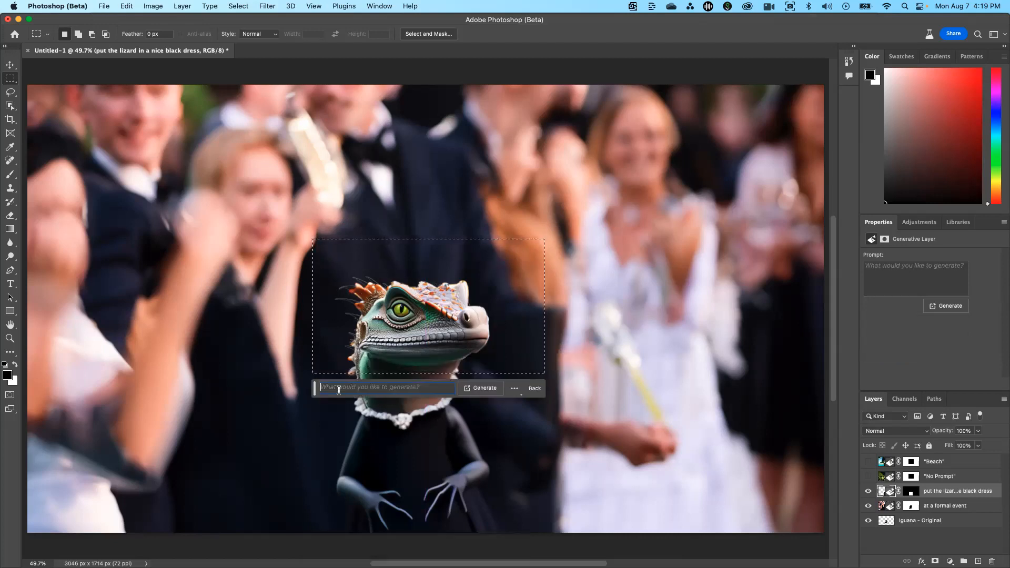
text(add a fa)
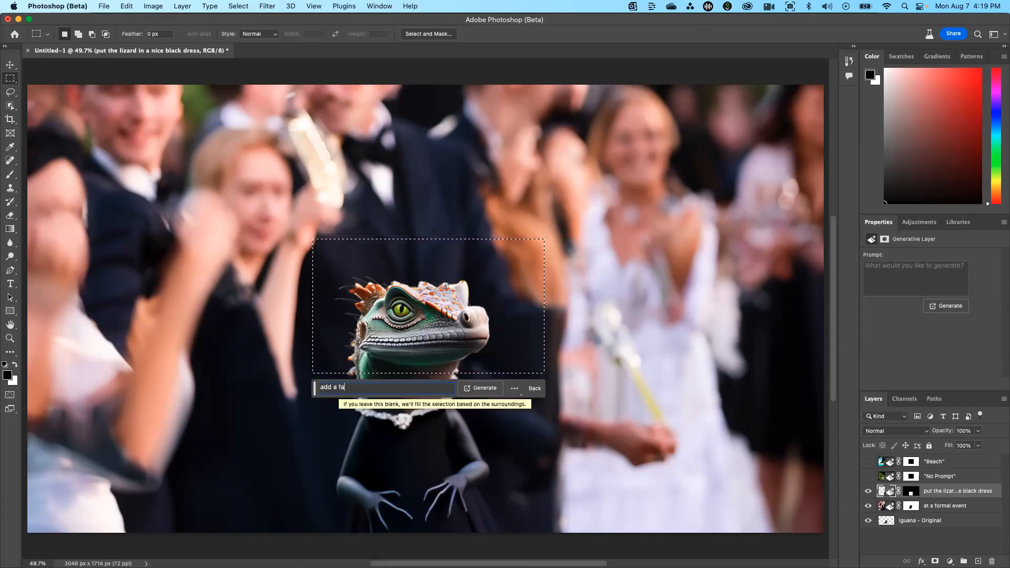
text(ncy hat)
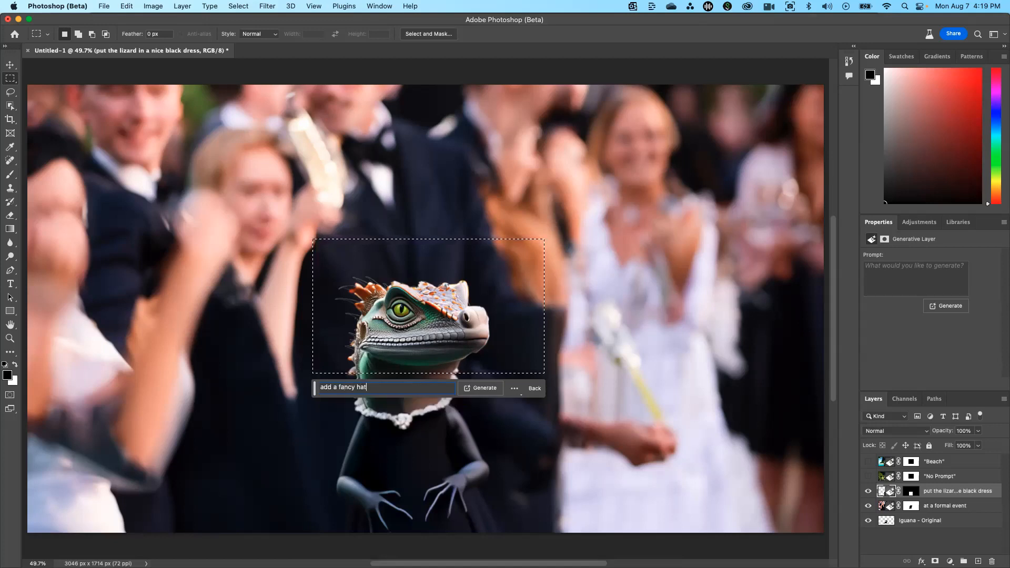
key(Return)
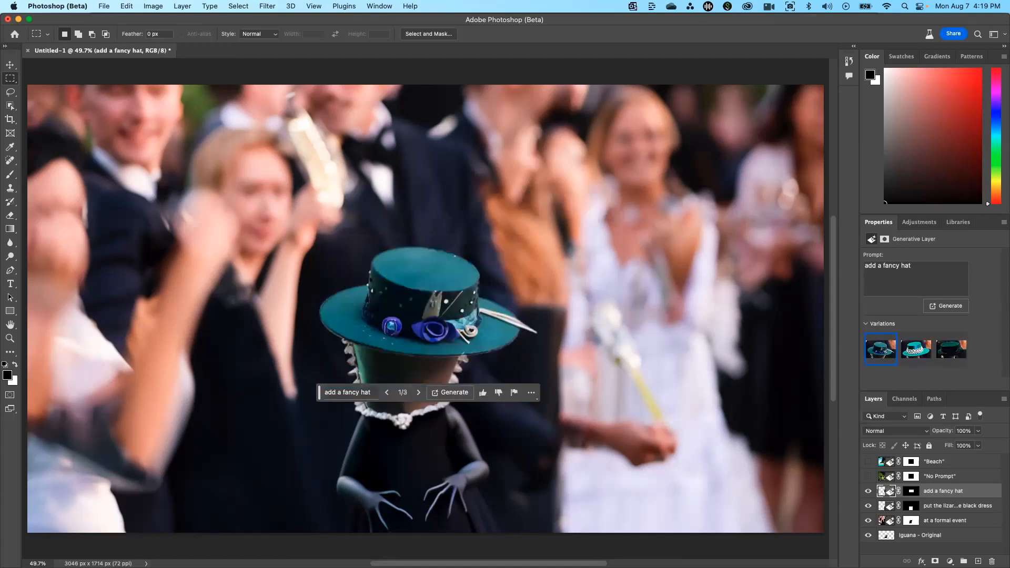
click(418, 392)
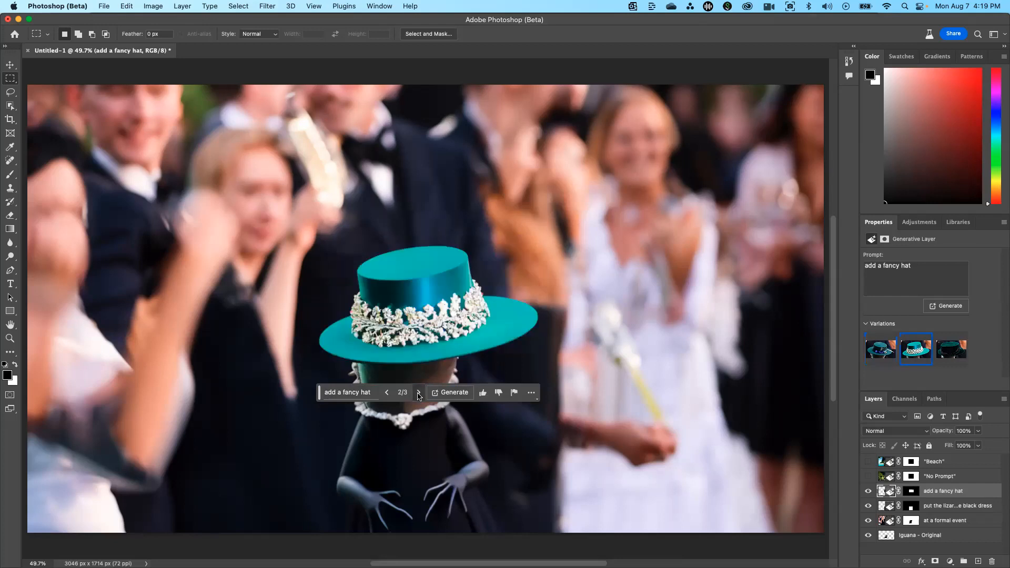
click(418, 394)
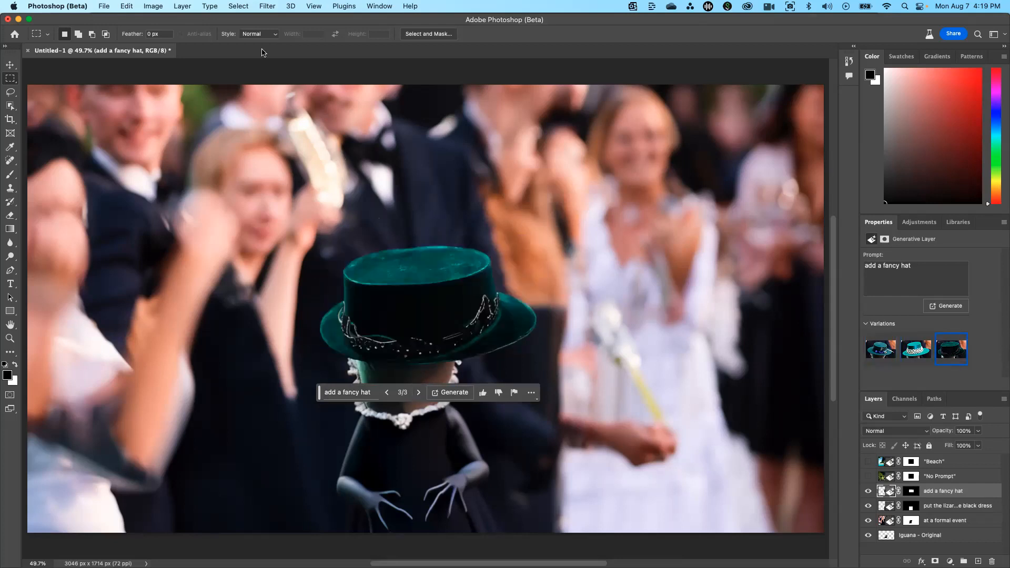
- Undo the hat's variation choices and its generative fill, restoring the rectangle around the lizard's head
click(141, 6)
key(super+z)
click(128, 6)
click(152, 19)
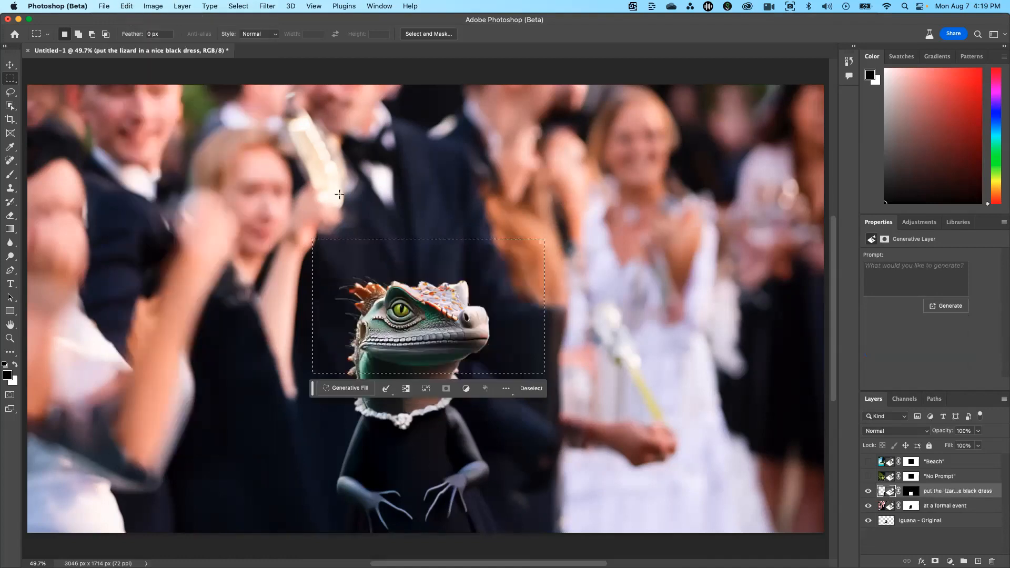
- Generate a hat in a rectangle above the lizard's head with the prompt "add a fancy hat" and go through its variations
drag(323, 147, 494, 290)
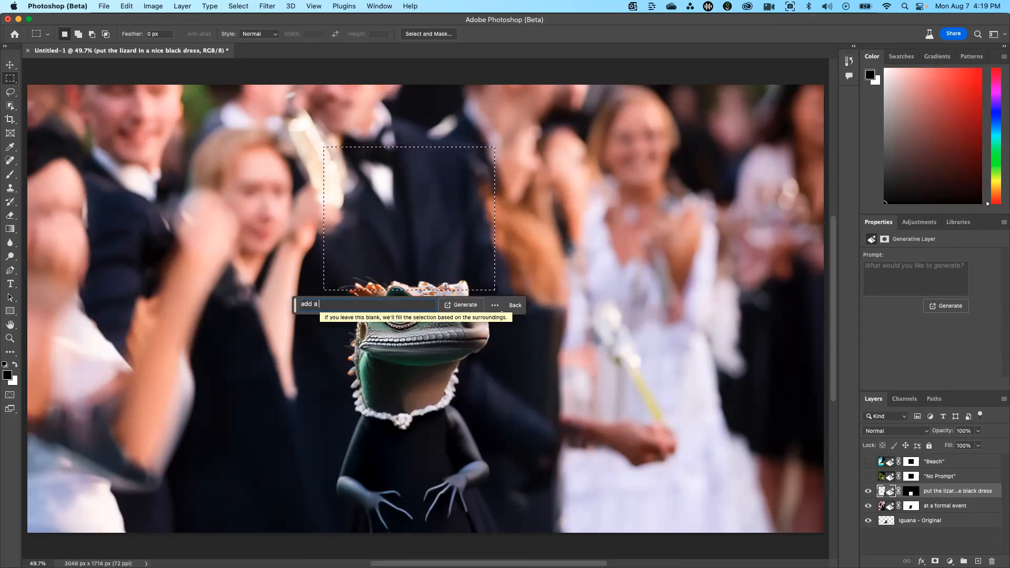
text(t)
key(Return)
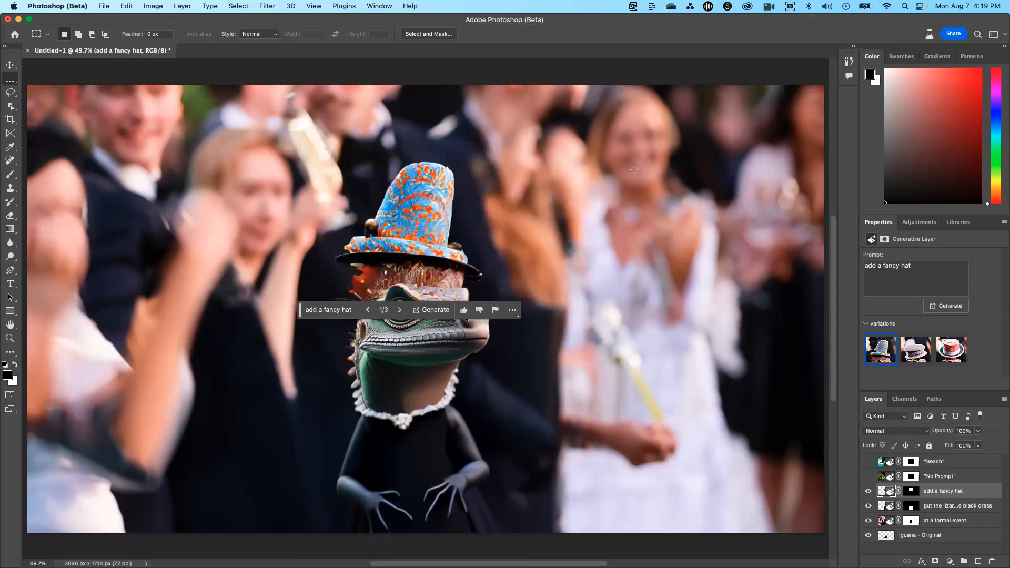
click(400, 310)
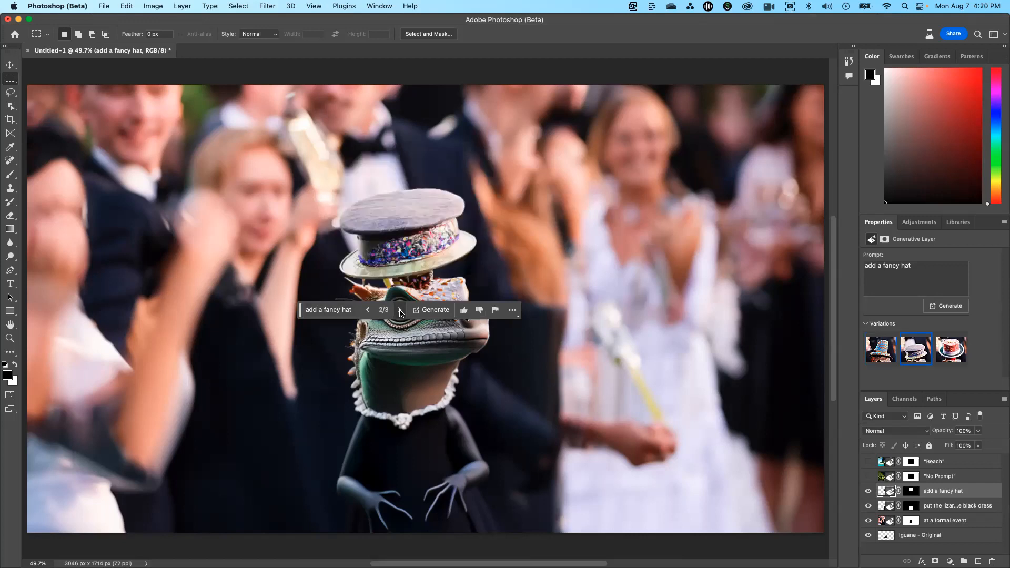
click(399, 310)
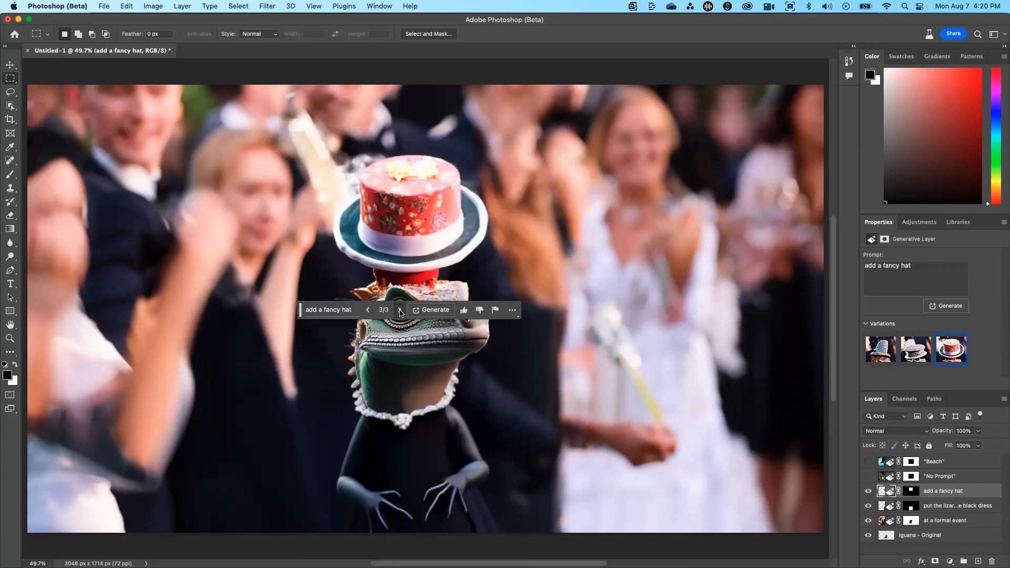
click(369, 310)
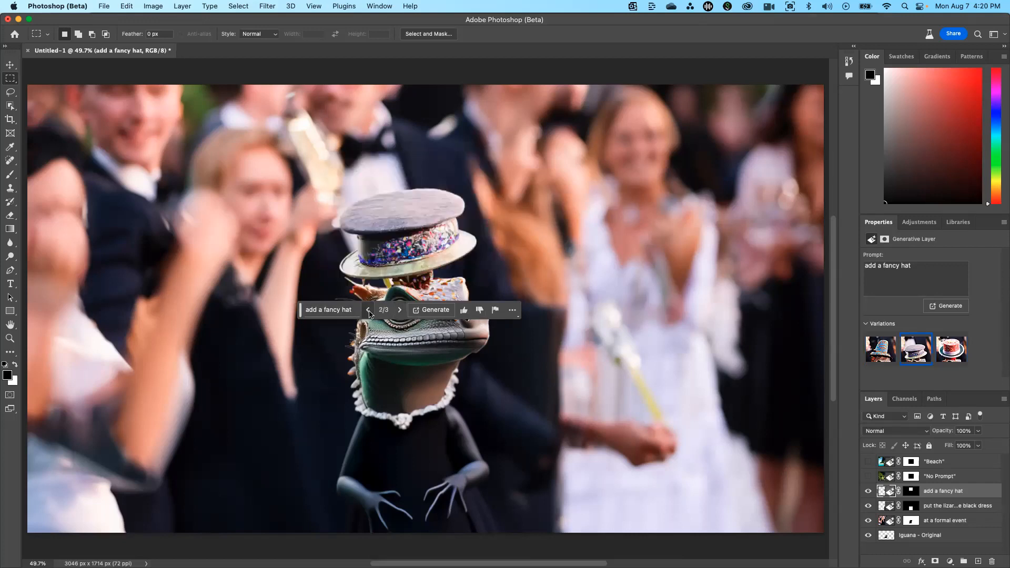
click(368, 311)
- Generate another set of variations from the same fancy hat prompt and go through all six hats
click(431, 310)
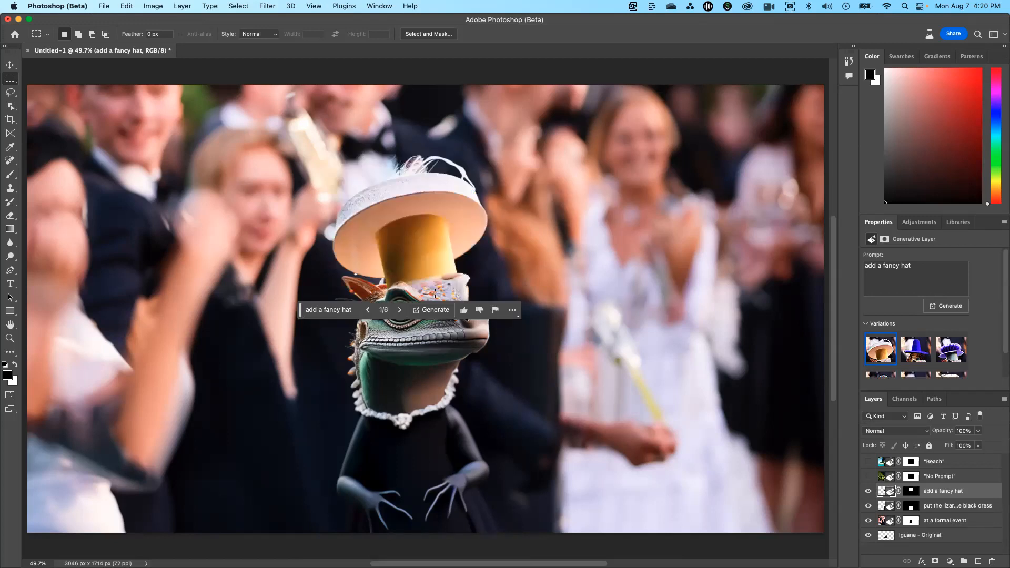
click(400, 310)
click(399, 310)
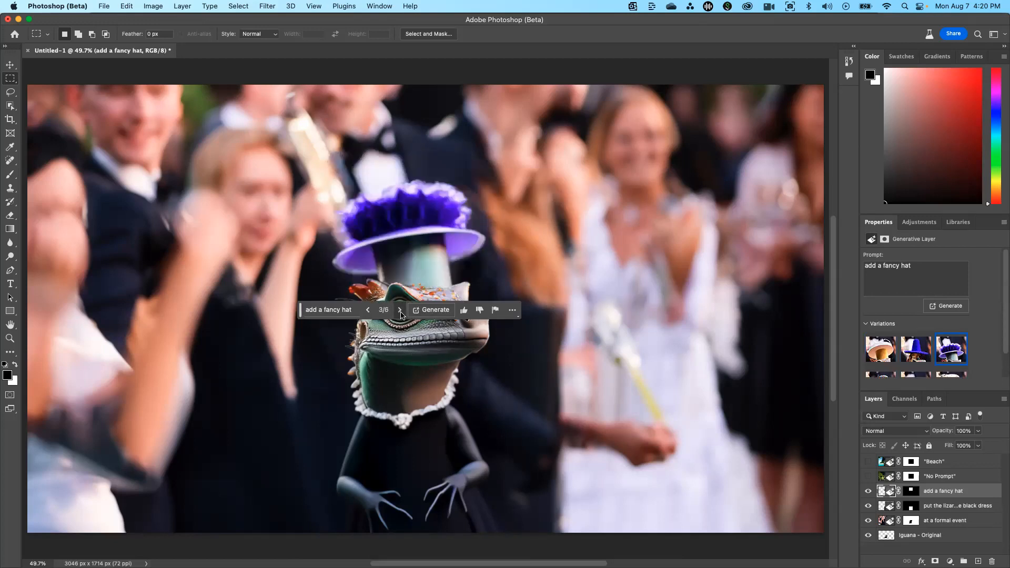
click(399, 310)
click(399, 310)
click(399, 309)
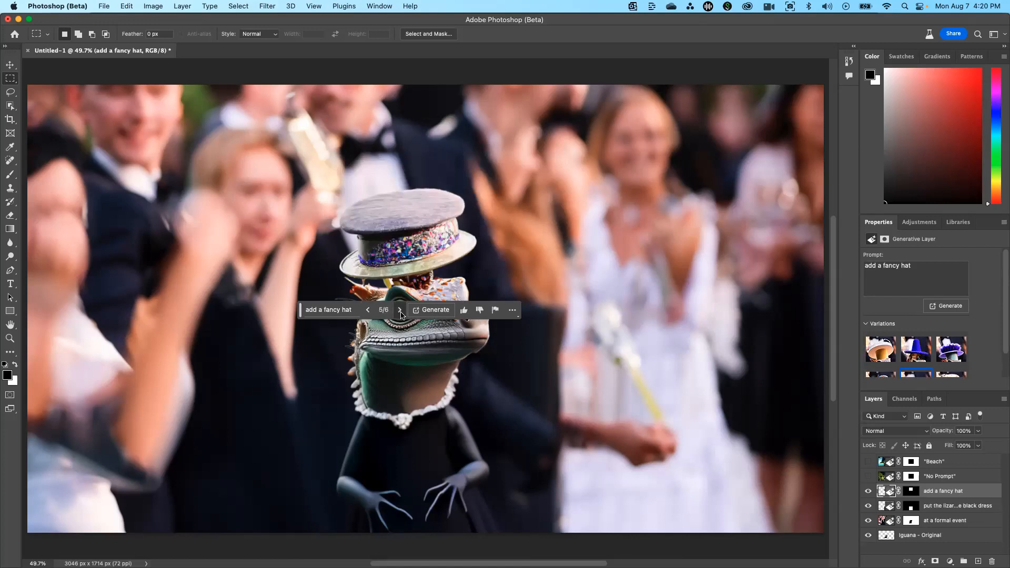
click(400, 309)
- Change the hat prompt to "add a fancy black and white hat" and generate new variations
click(336, 310)
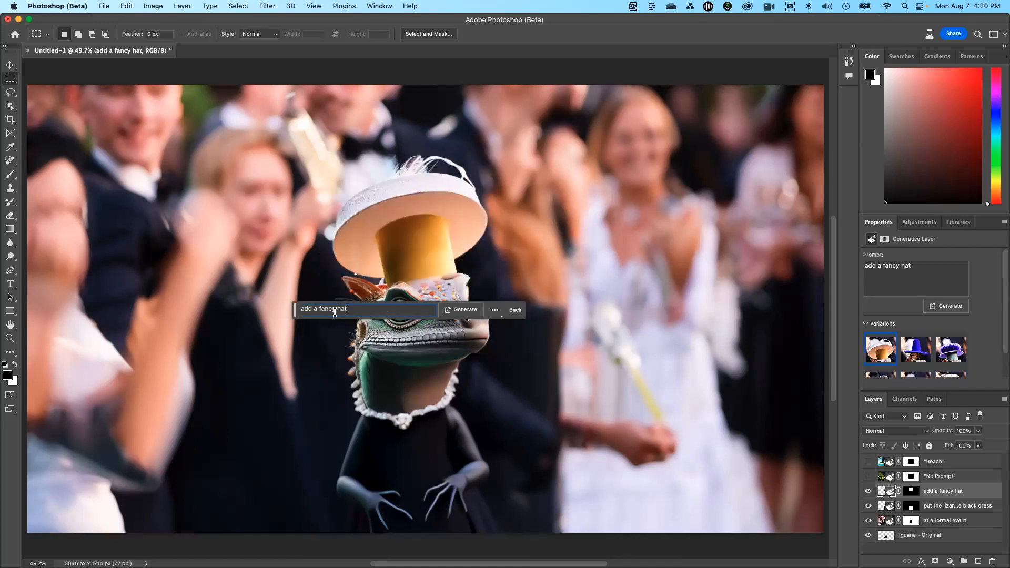
click(346, 311)
click(338, 309)
text(blakc)
key(BackSpace)
key(BackSpace)
key(BackSpace)
text(ck and white)
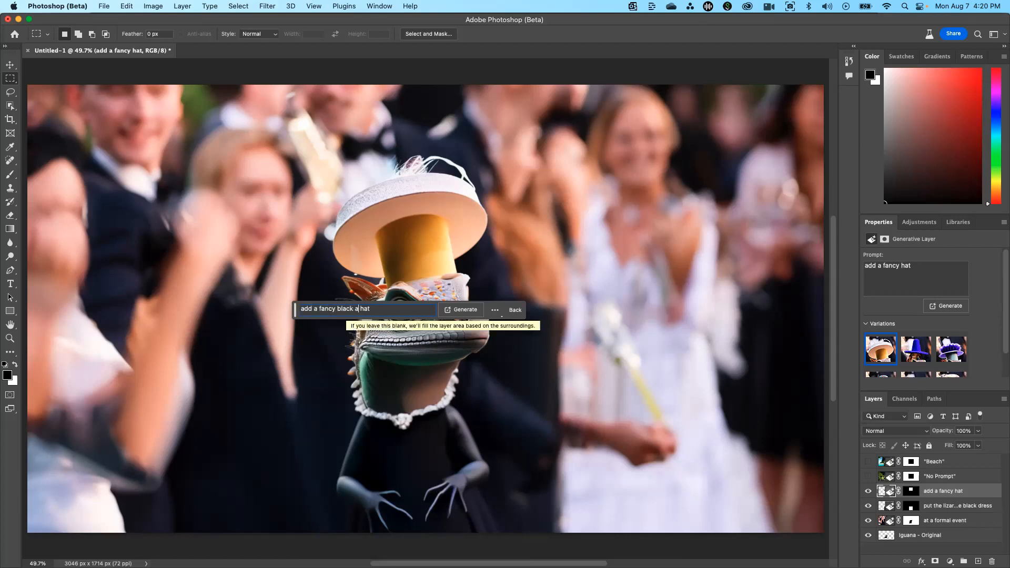
key(Return)
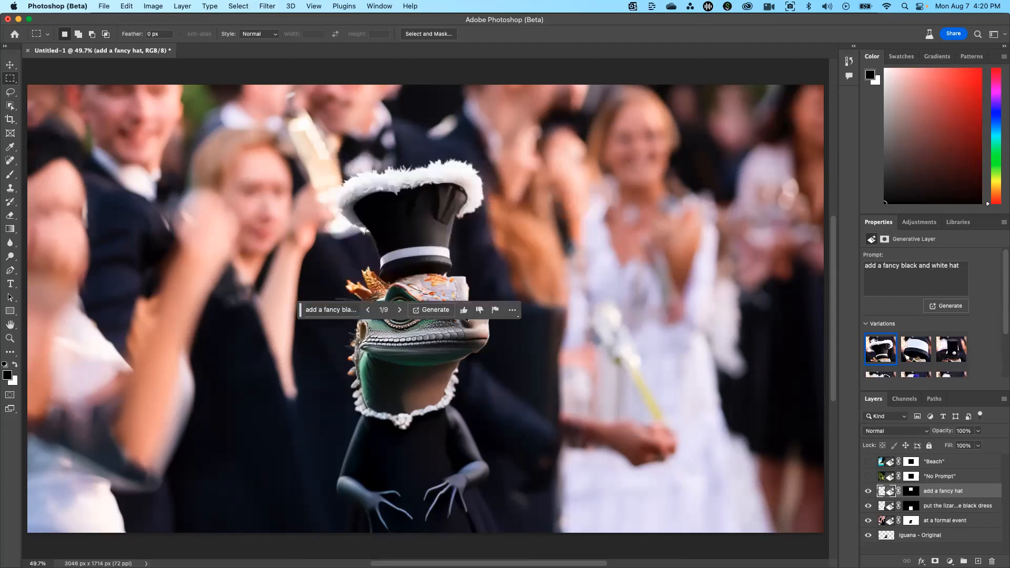
- Compare all nine hat variations and return to the first one, the black hat with white fur trim
click(399, 311)
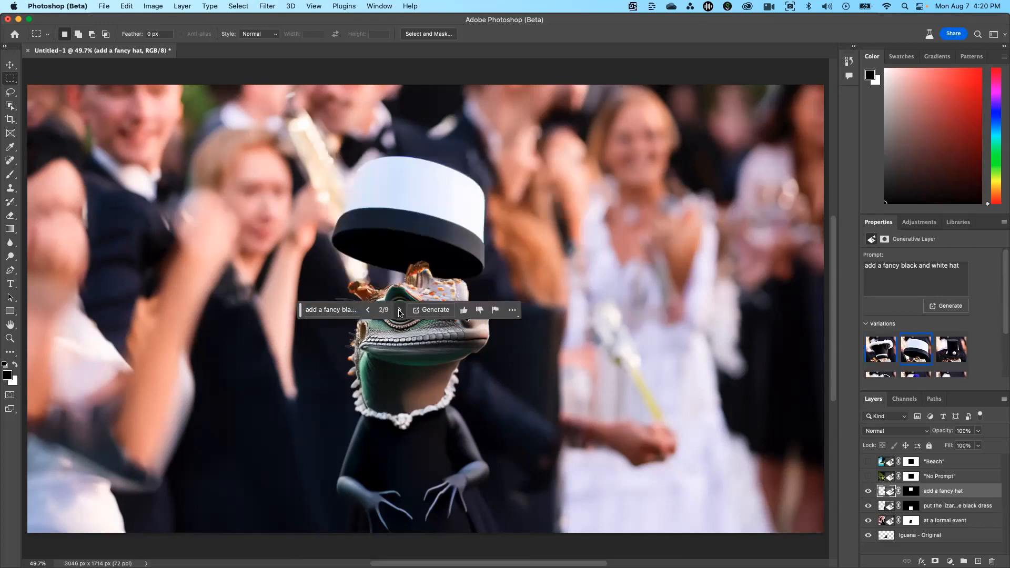
click(399, 310)
click(399, 310)
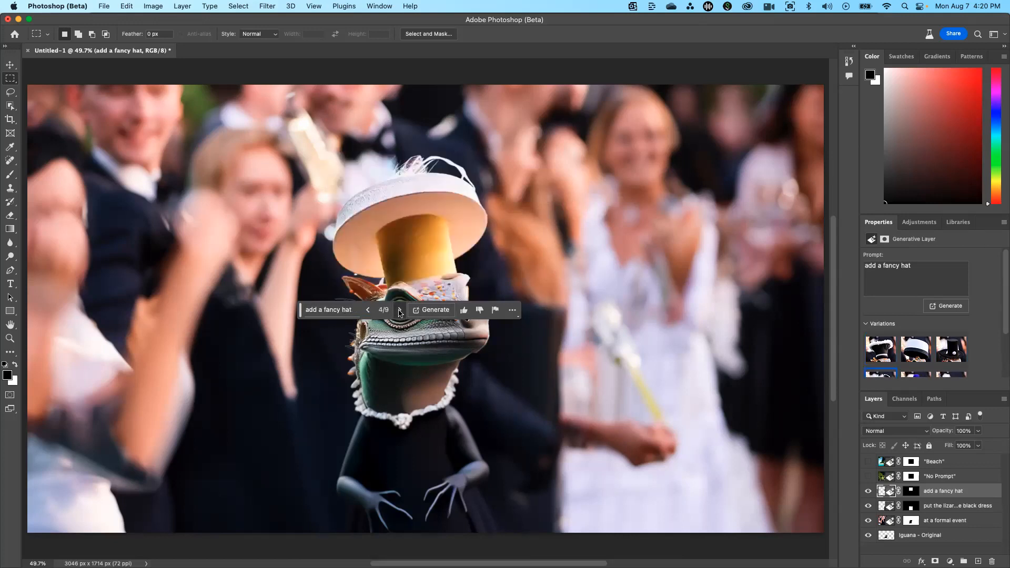
click(399, 310)
click(399, 310)
click(399, 310)
click(399, 310)
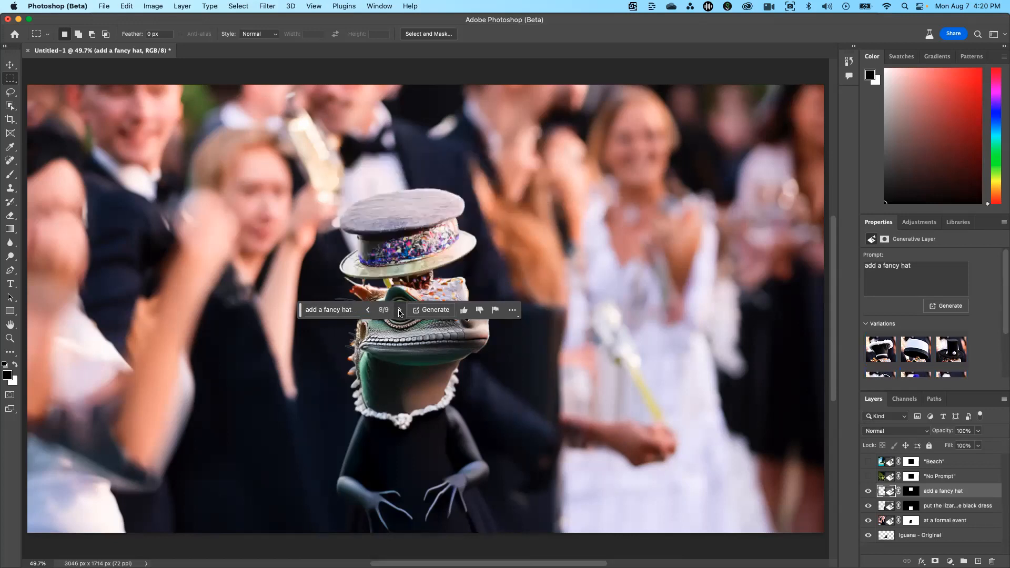
click(399, 311)
click(399, 310)
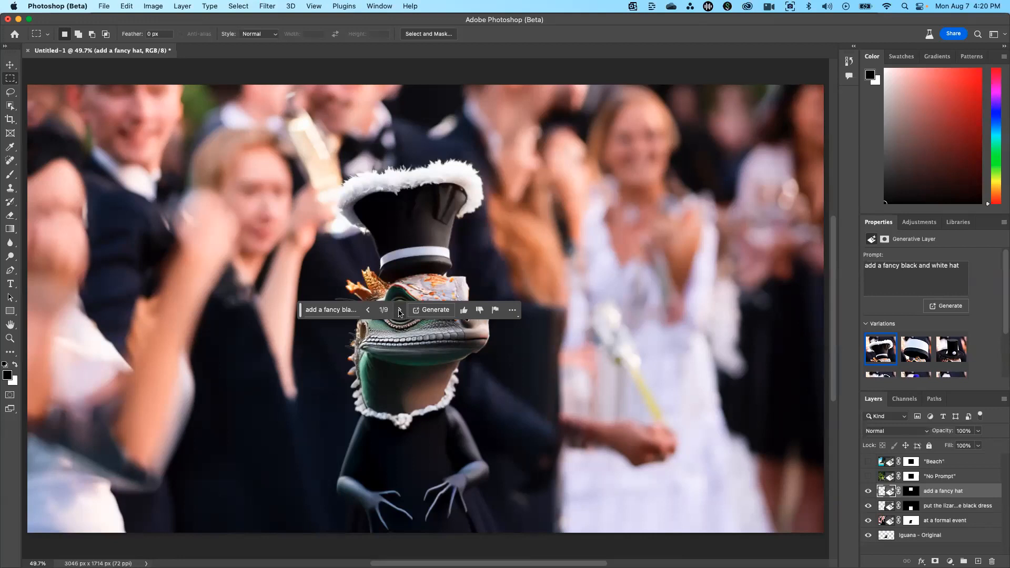
click(399, 311)
click(399, 311)
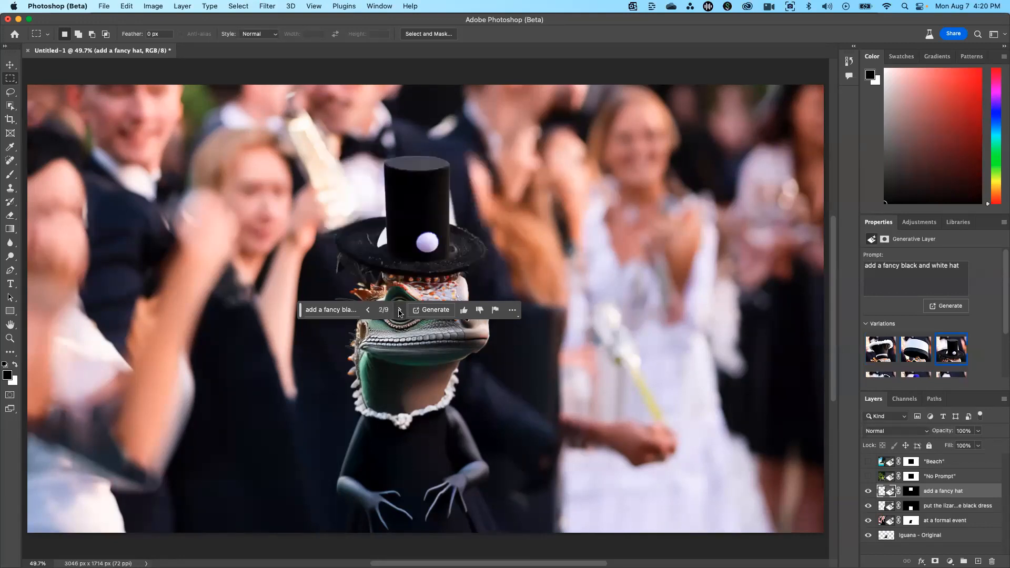
click(399, 311)
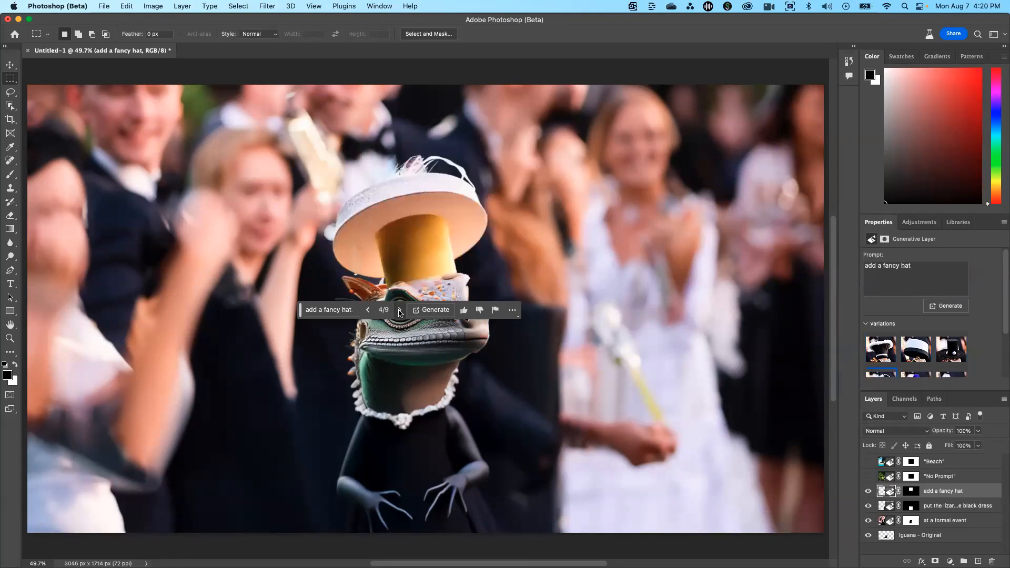
click(368, 310)
click(368, 311)
click(368, 310)
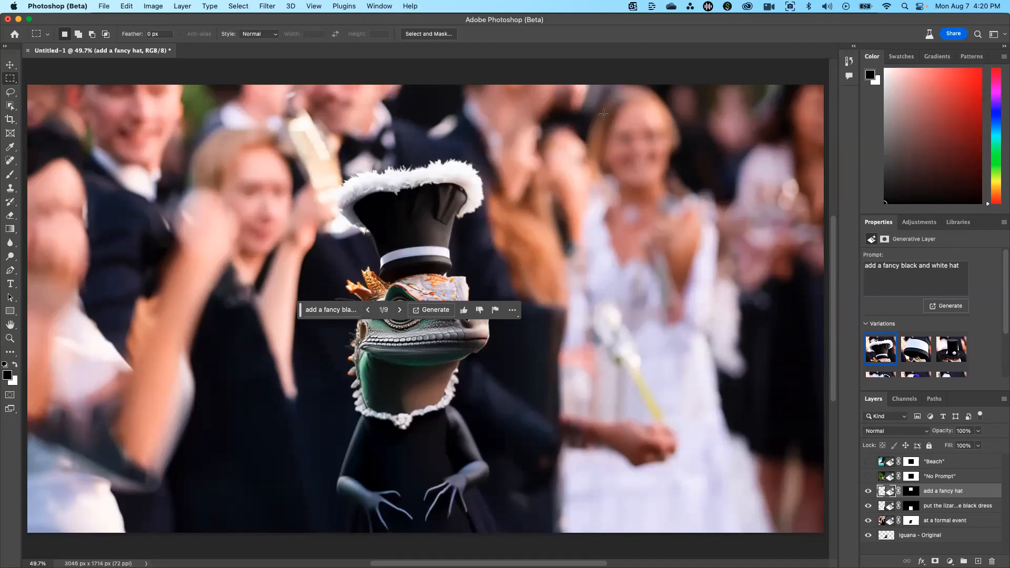
- Enlarge the canvas to 6000 pixels wide and 4000 pixels high
click(127, 6)
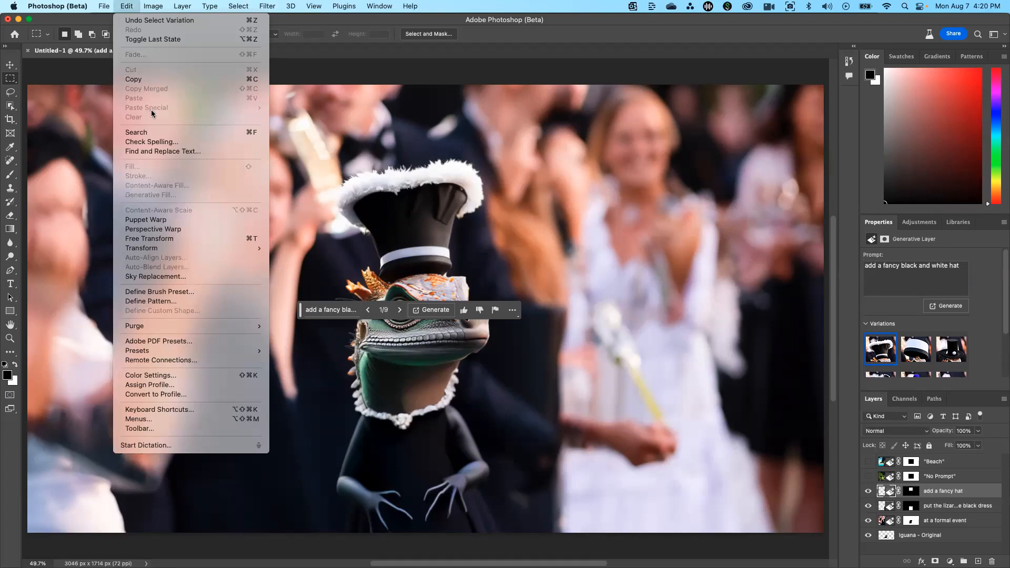
mouse_move(156, 5)
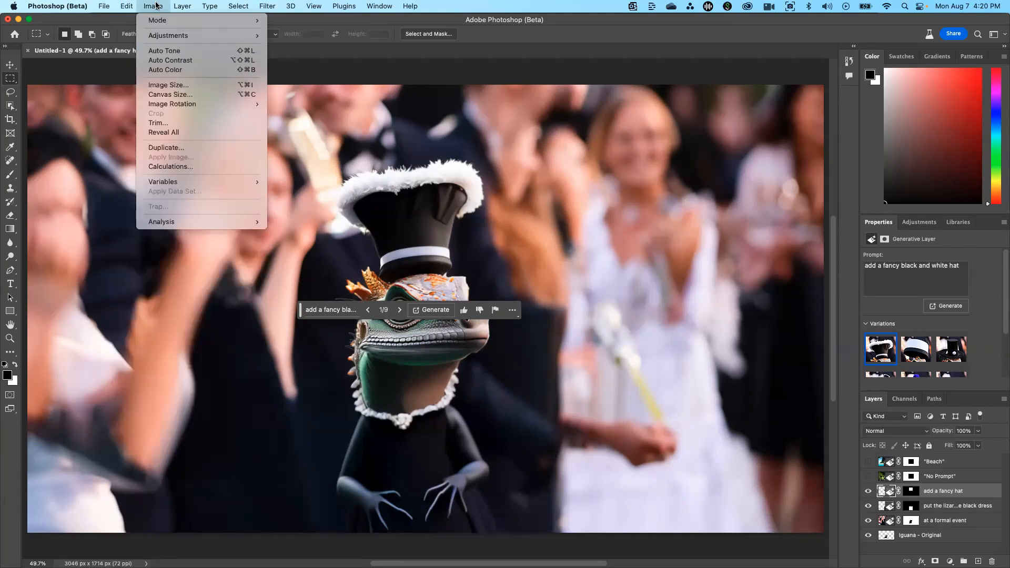
click(165, 94)
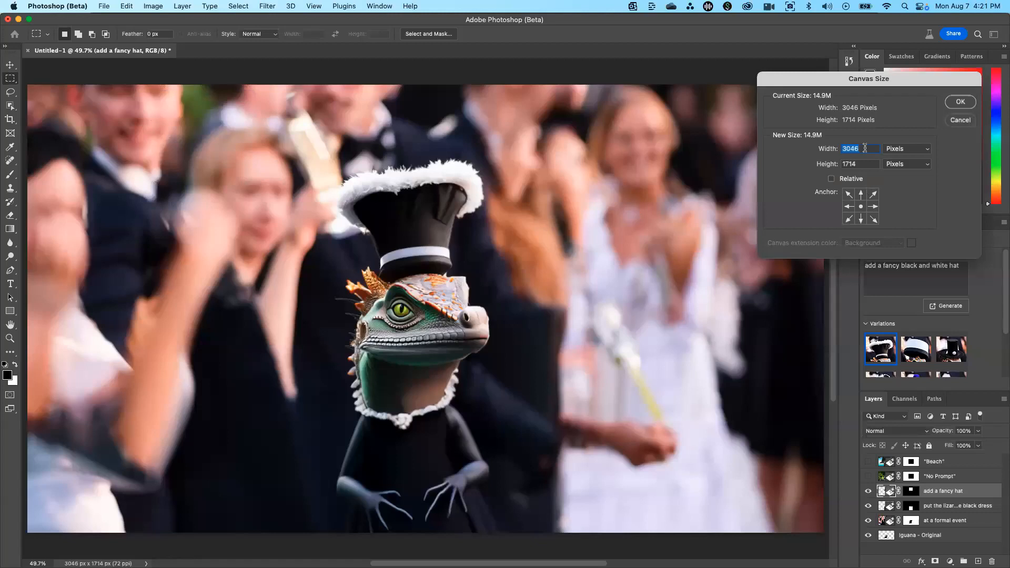
text(6000)
key(Tab)
text(4000)
click(960, 101)
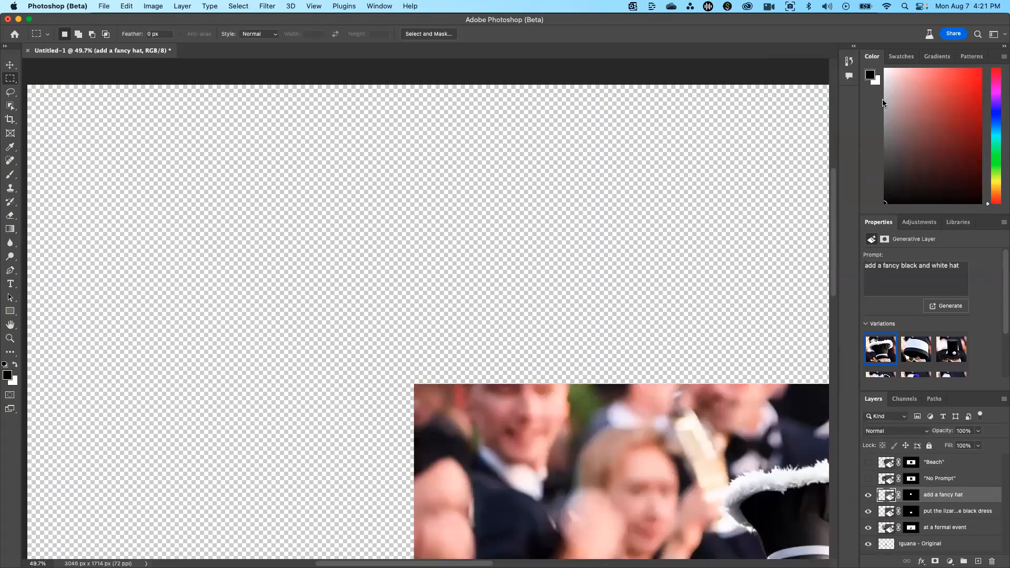
- Select the empty canvas area surrounding the picture and fill it with a Generative Fill without a prompt
click(339, 6)
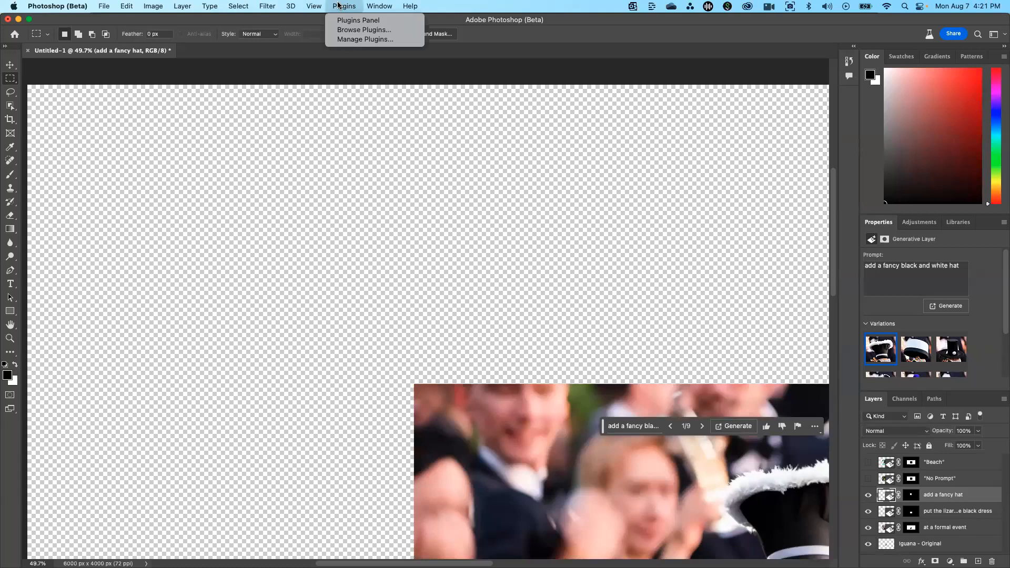
mouse_move(310, 6)
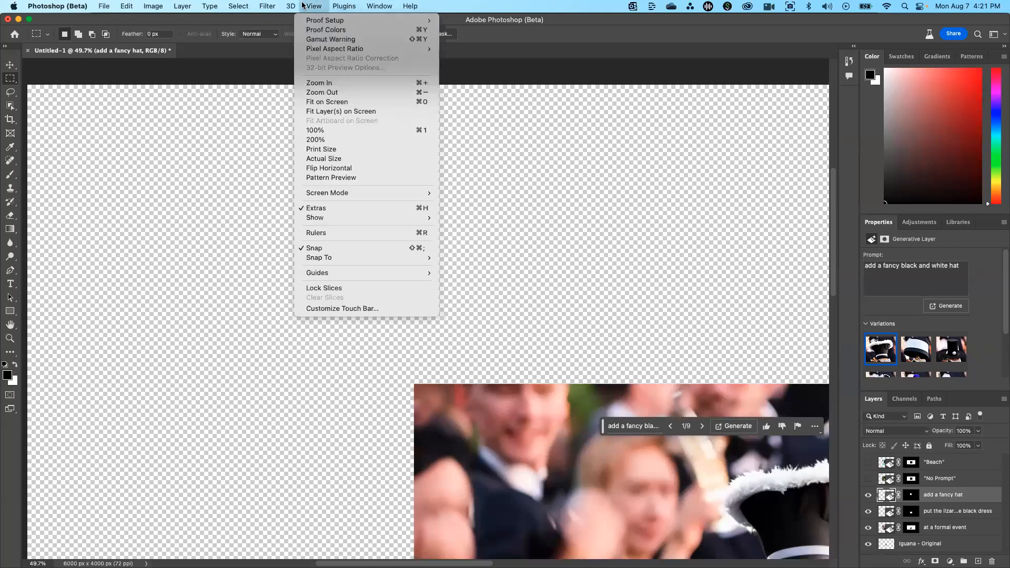
click(334, 101)
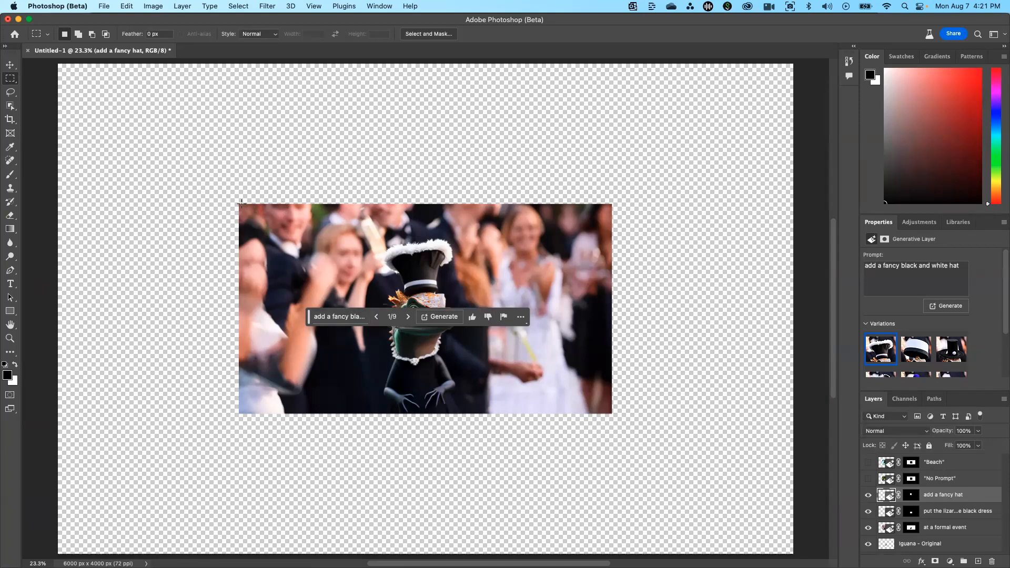
drag(238, 203, 611, 412)
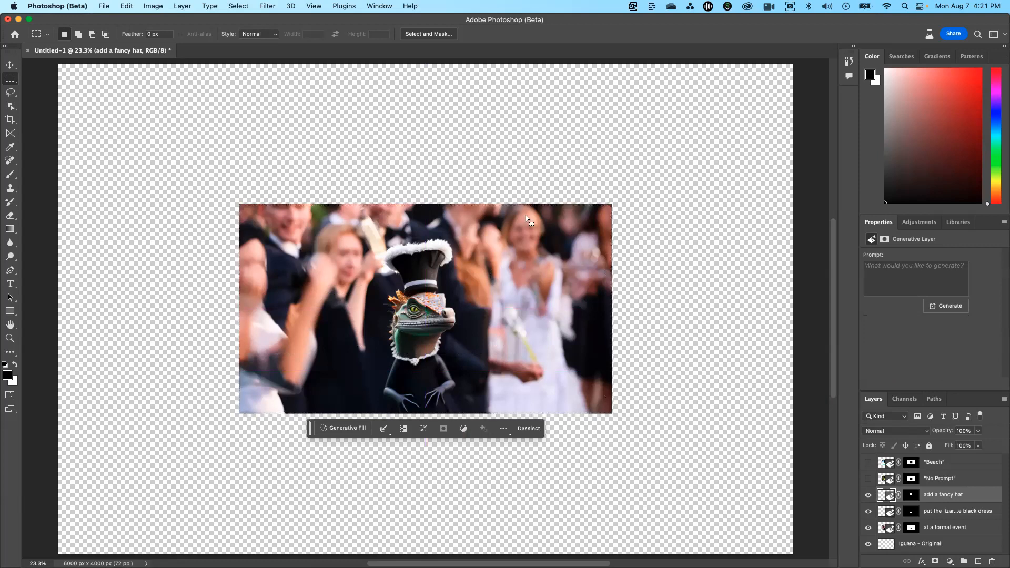
click(344, 5)
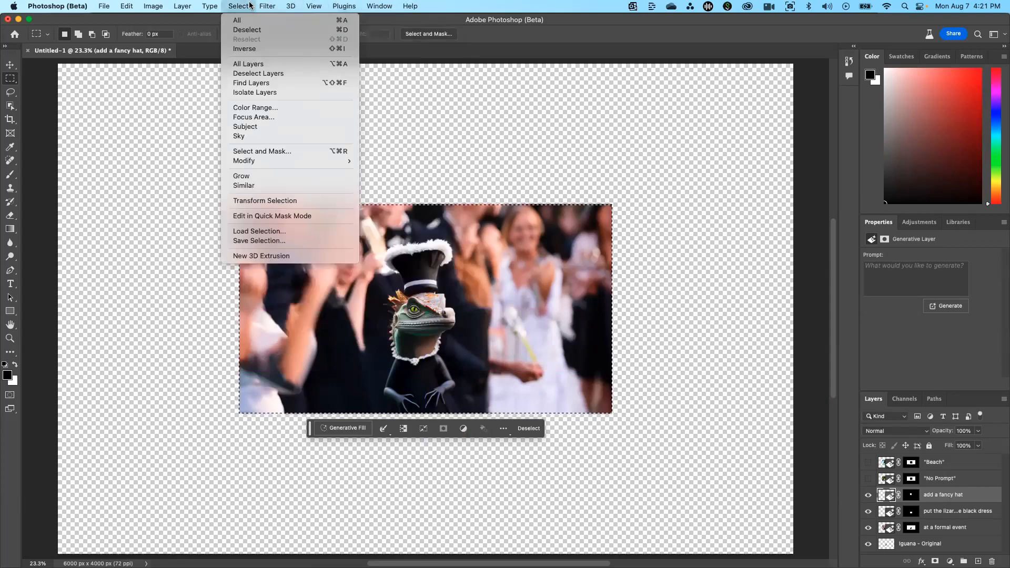
click(245, 48)
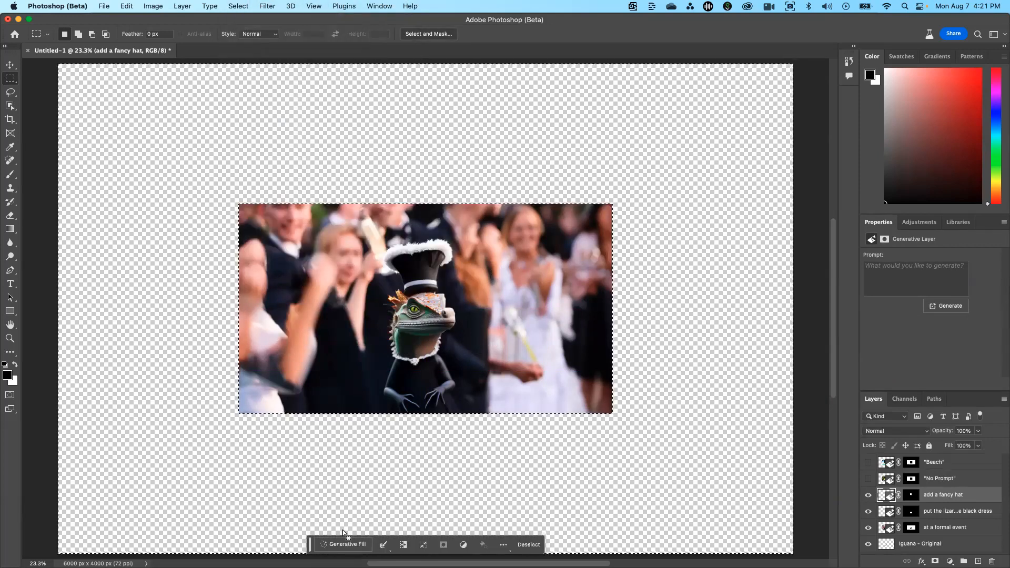
click(344, 544)
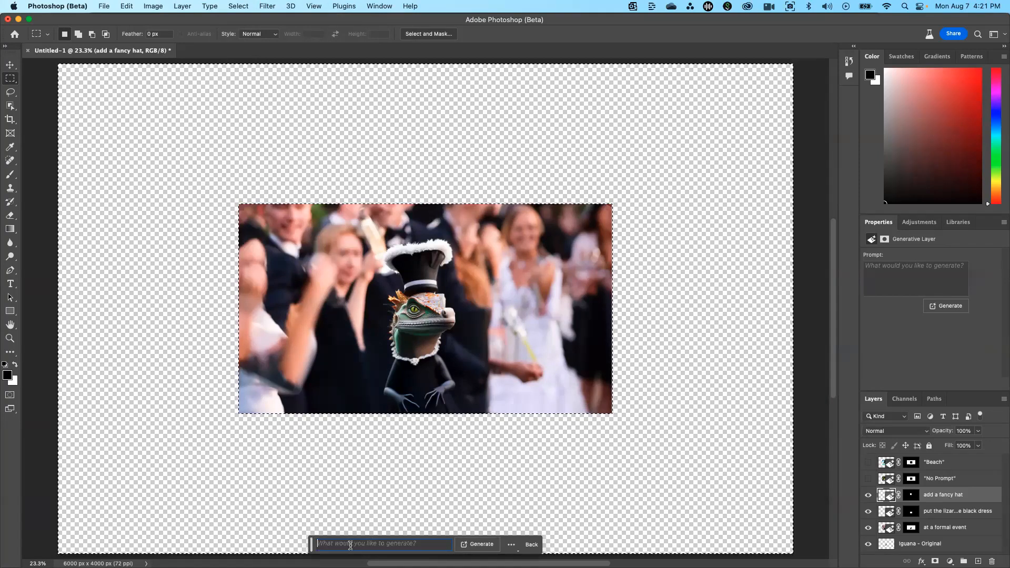
click(486, 544)
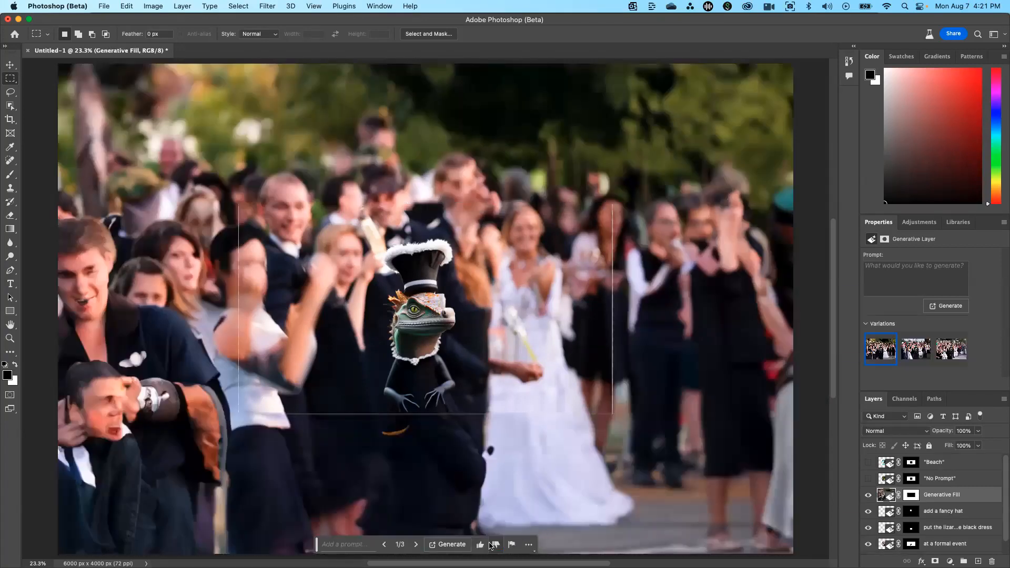
- Run a Generative Fill with the prompt "remove white line" on a narrow rectangle around the seam to the right of the bride
drag(605, 205, 641, 425)
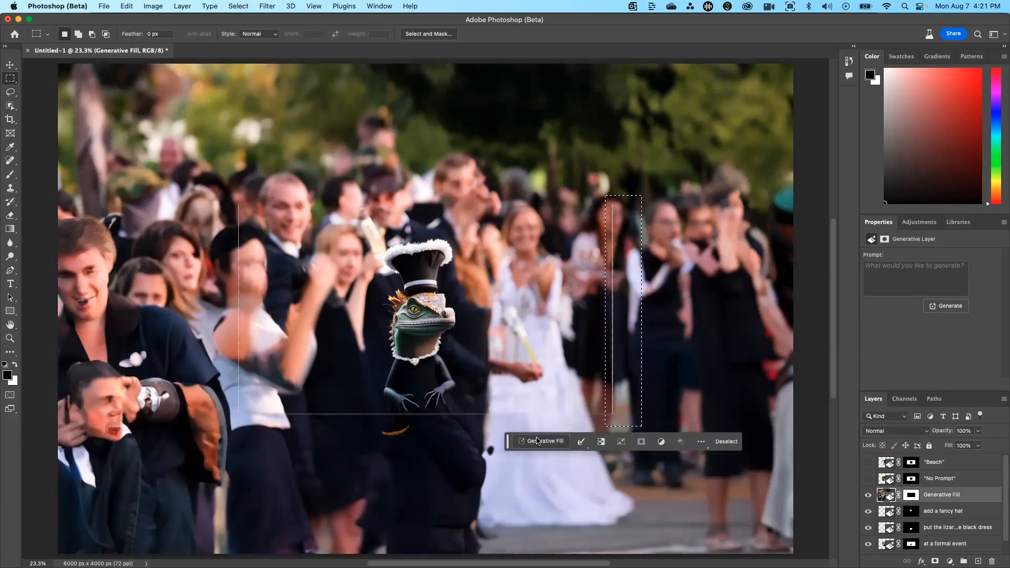
click(537, 440)
text(remov)
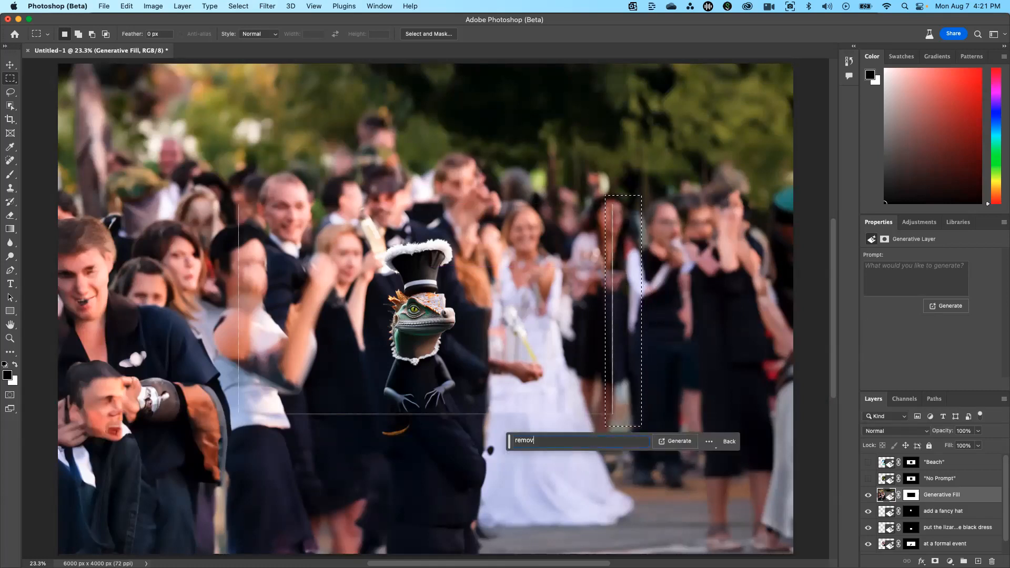
text(e white line)
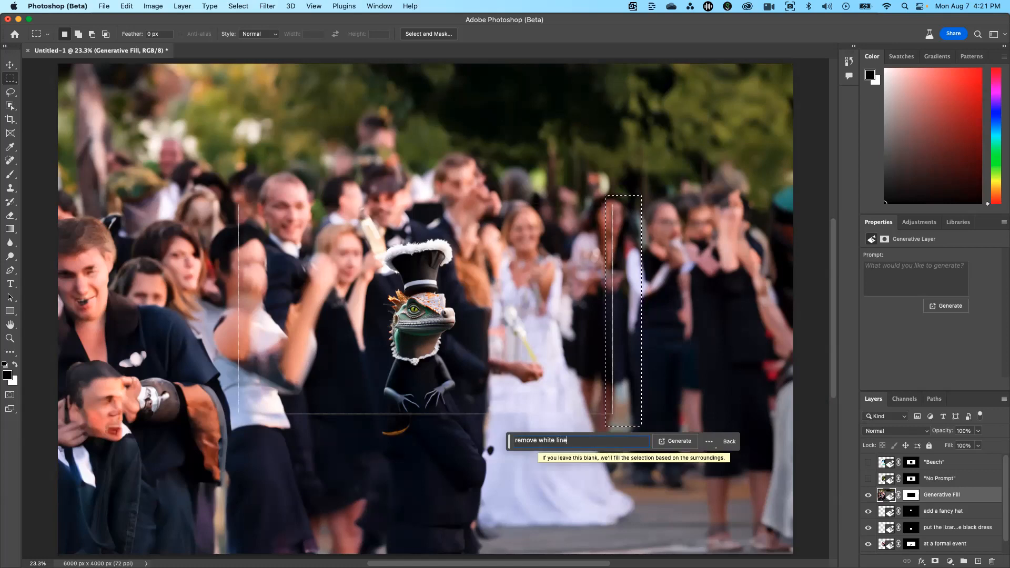
key(Return)
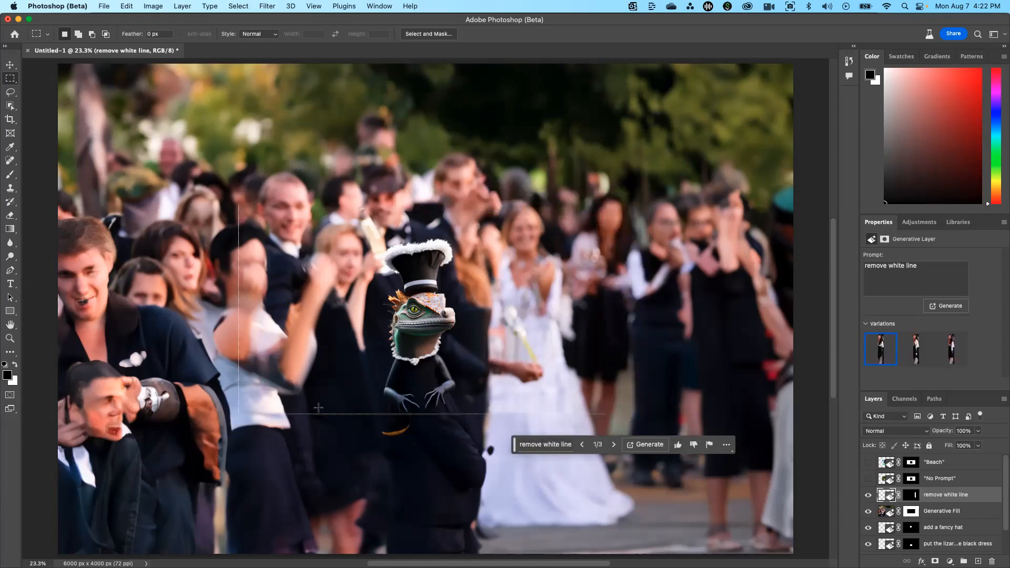
- Run a Generative Fill with the prompt "remove white line" on a narrow rectangle around the vertical seam through the dark-haired woman in white
drag(240, 247, 242, 427)
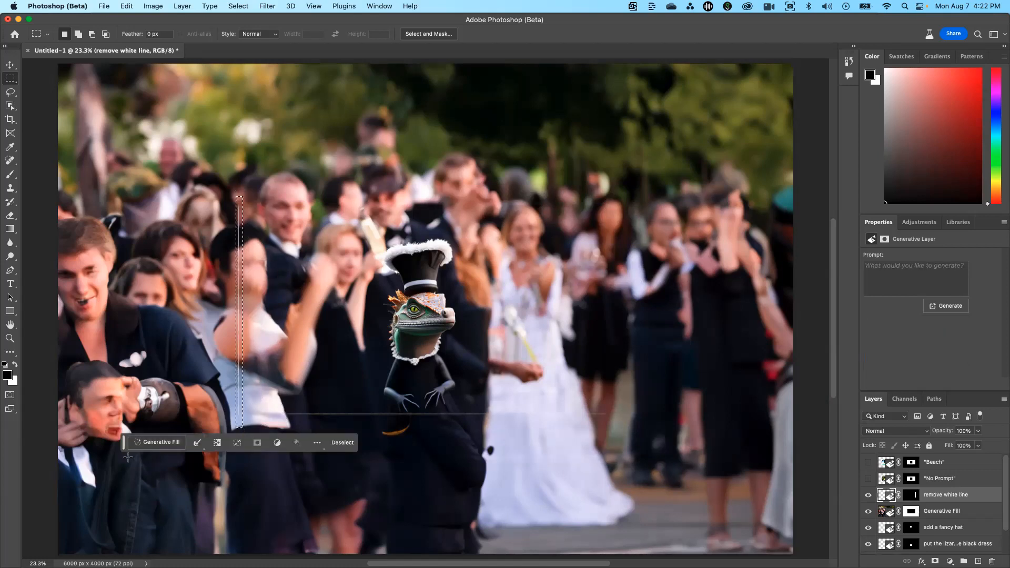
click(159, 442)
text(remove whil)
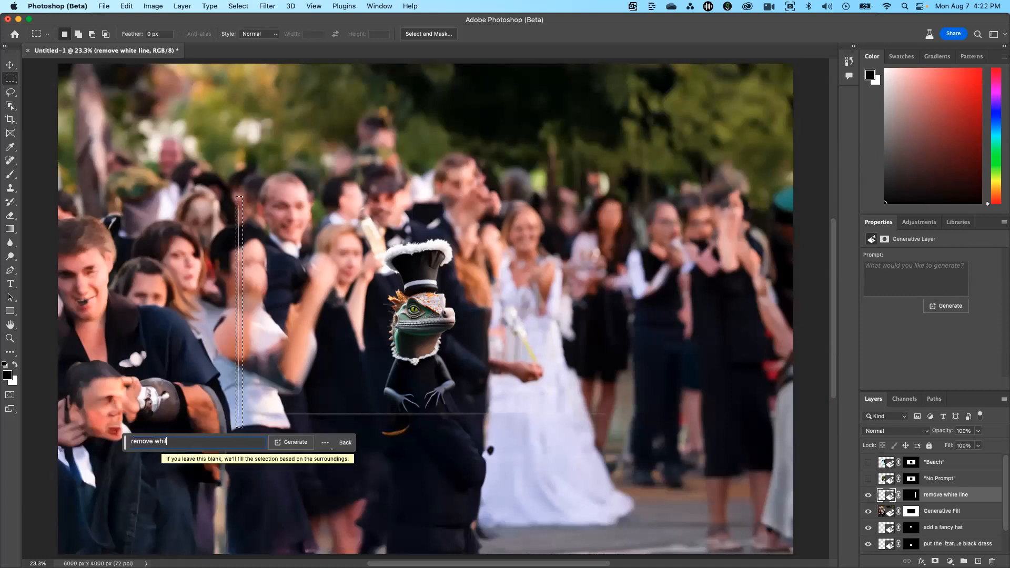
key(BackSpace)
key(BackSpace)
text(ite line)
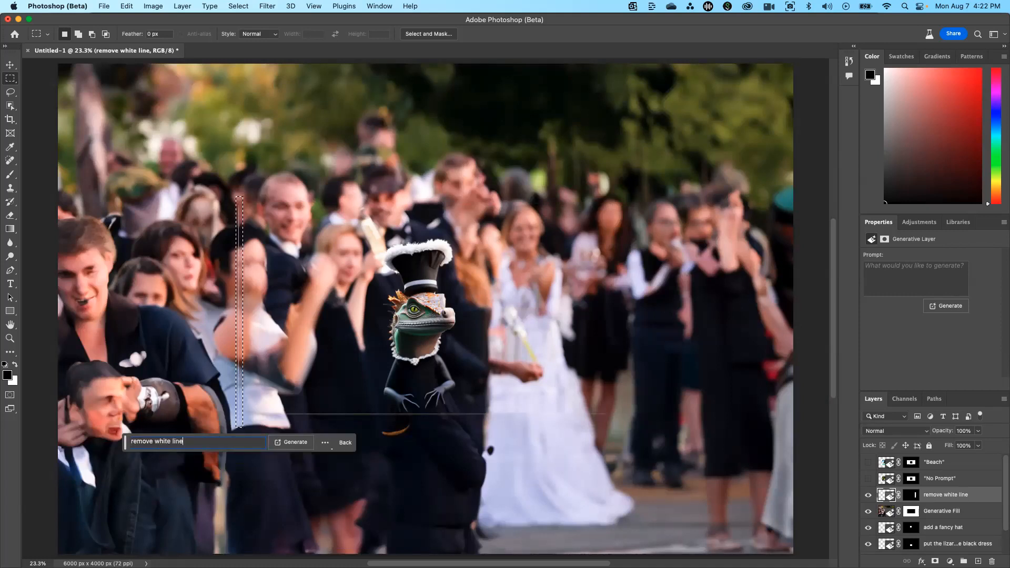
key(Return)
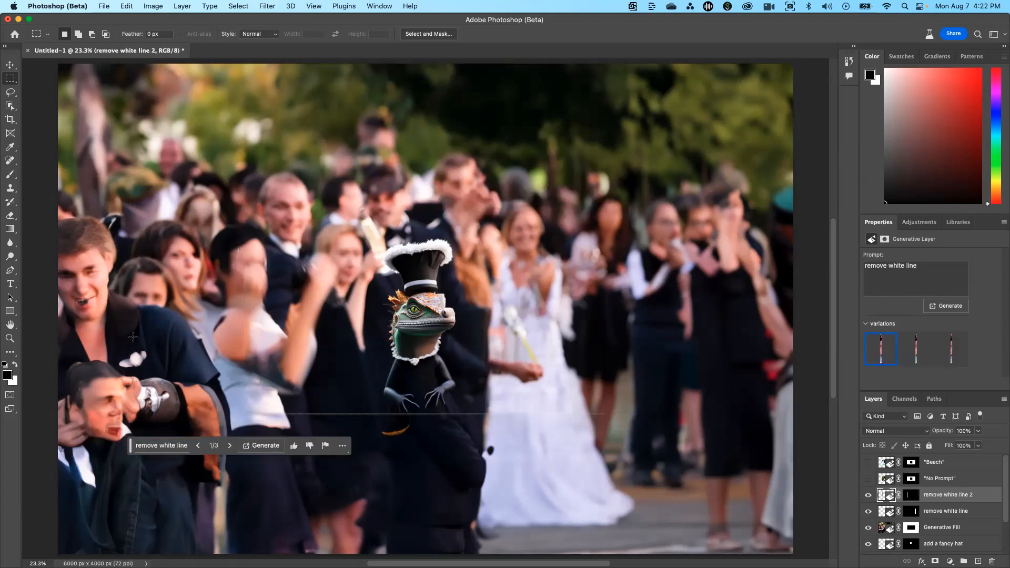
- Run a Generative Fill with the prompt "remove line" on a wide, flat rectangle around the horizontal seam below the lizard's hands
drag(277, 405, 465, 436)
drag(573, 424, 642, 422)
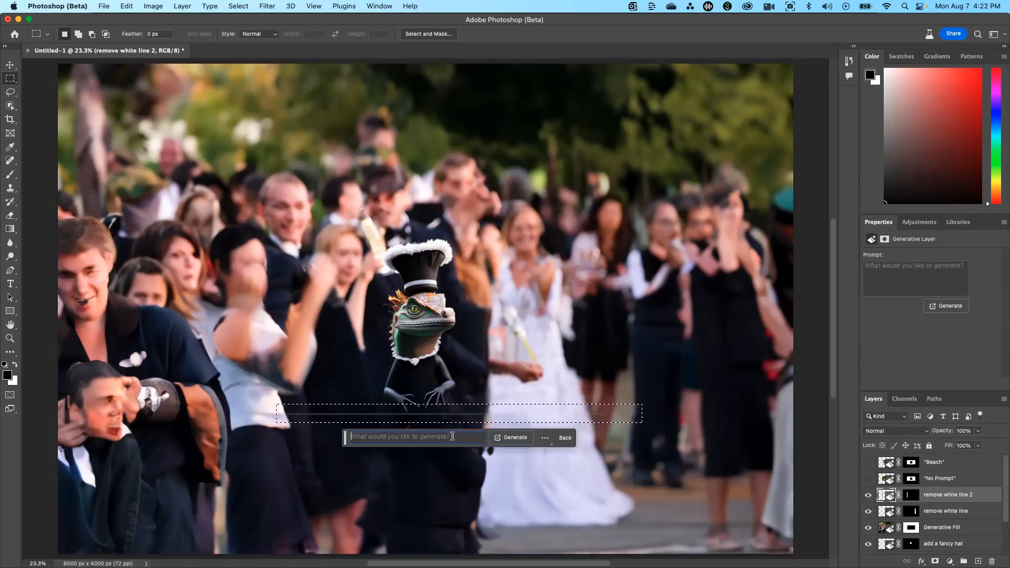
click(508, 438)
text(e line)
key(Return)
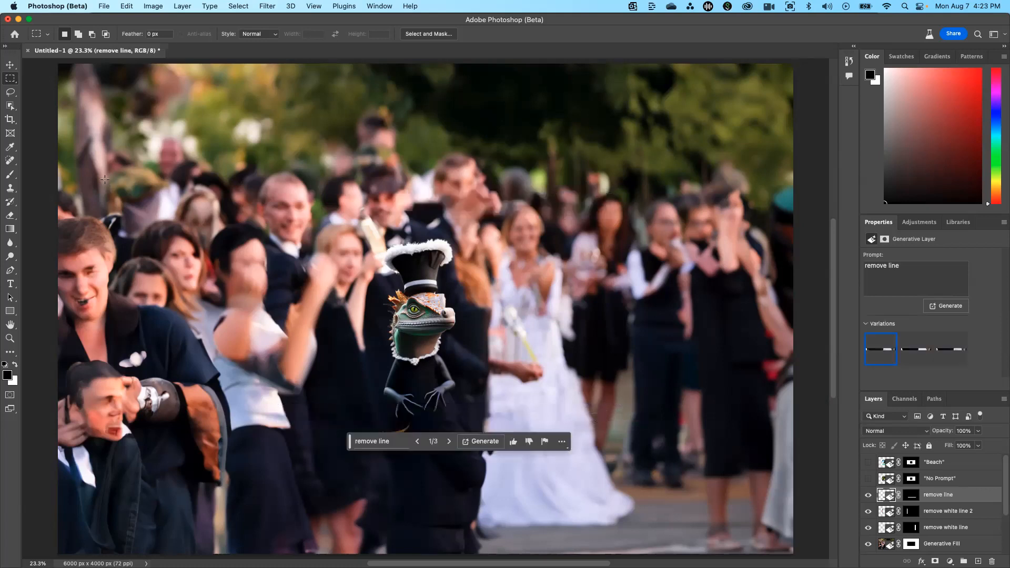
- Run a Generative Fill with the prompt "make this better" on a tall rectangle around the distorted people at the picture's left edge
drag(58, 173, 228, 494)
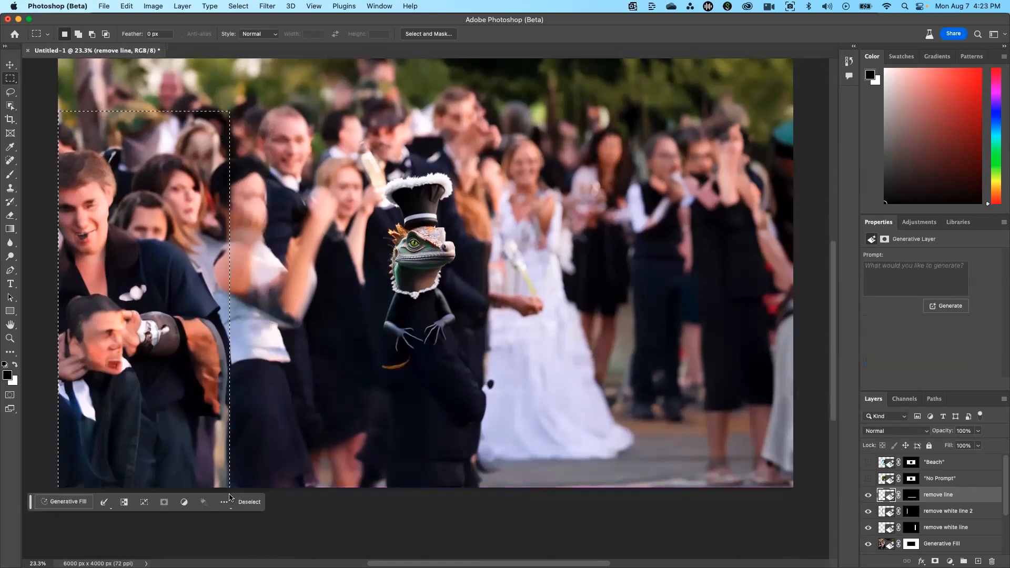
click(82, 502)
text(make this better)
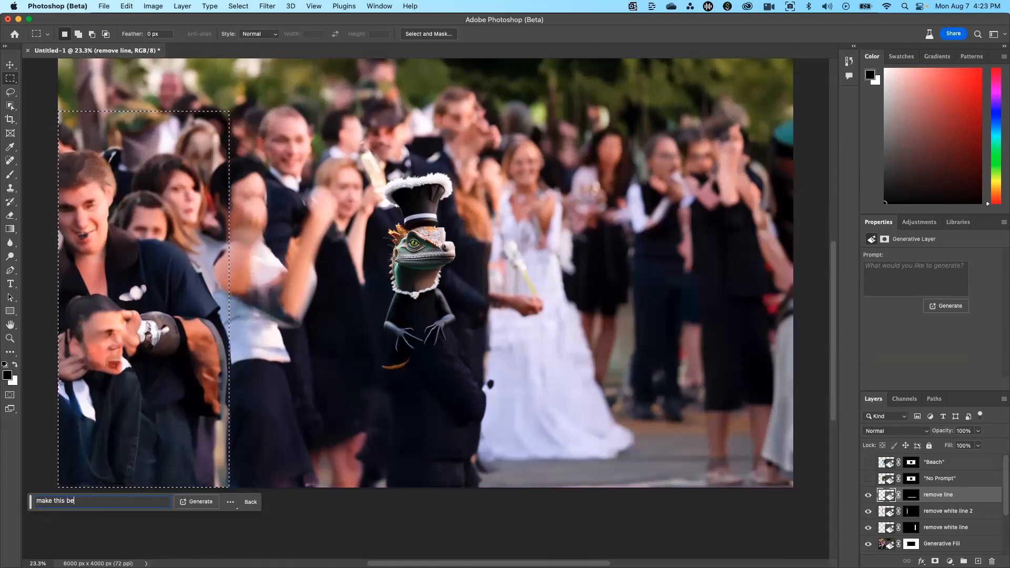
key(Return)
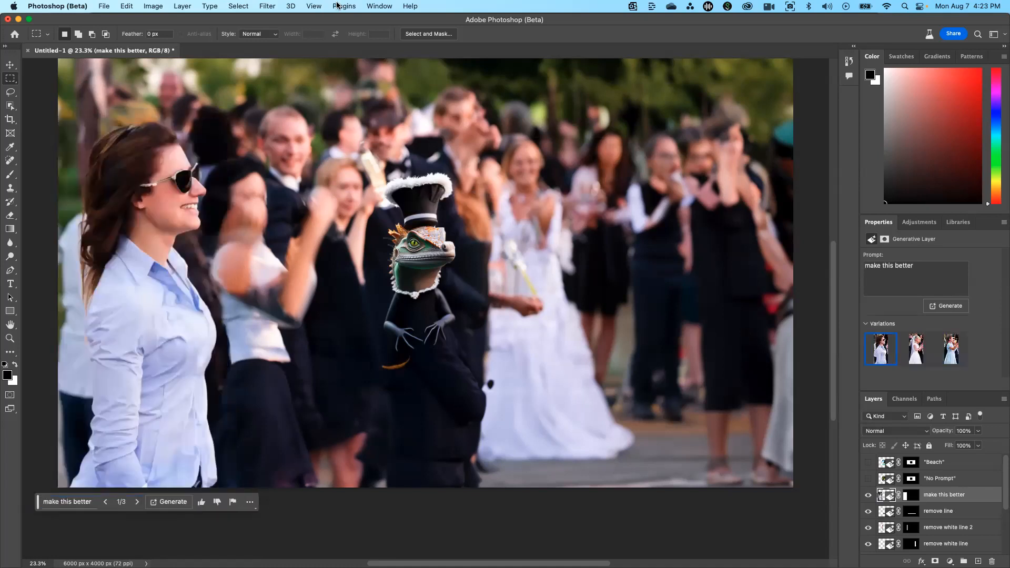
- Run a Generative Fill with the prompt "remove the extra arm" on a rectangle around the blurred woman's face and raised arms
click(337, 6)
mouse_move(370, 6)
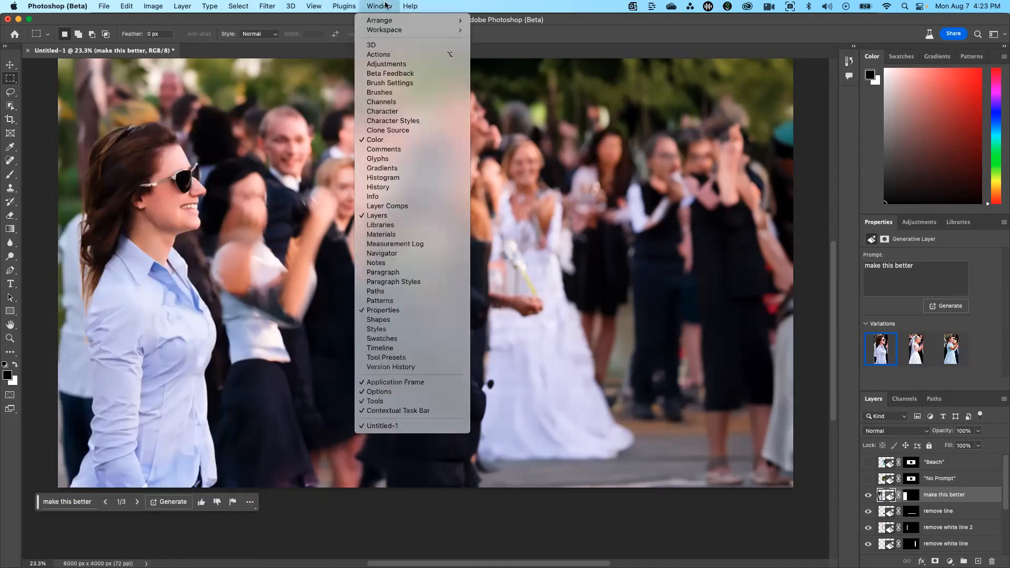
mouse_move(314, 5)
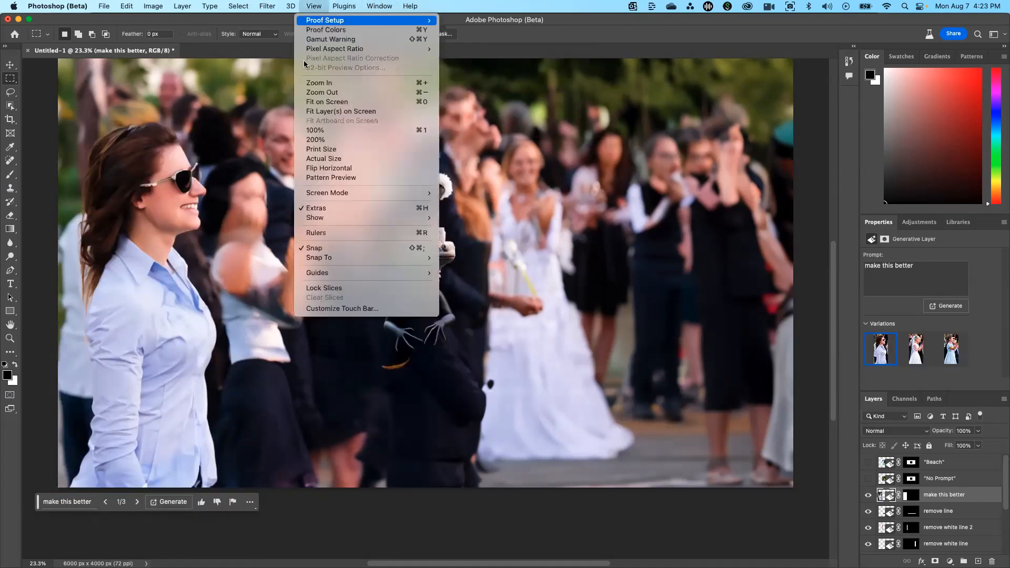
click(318, 112)
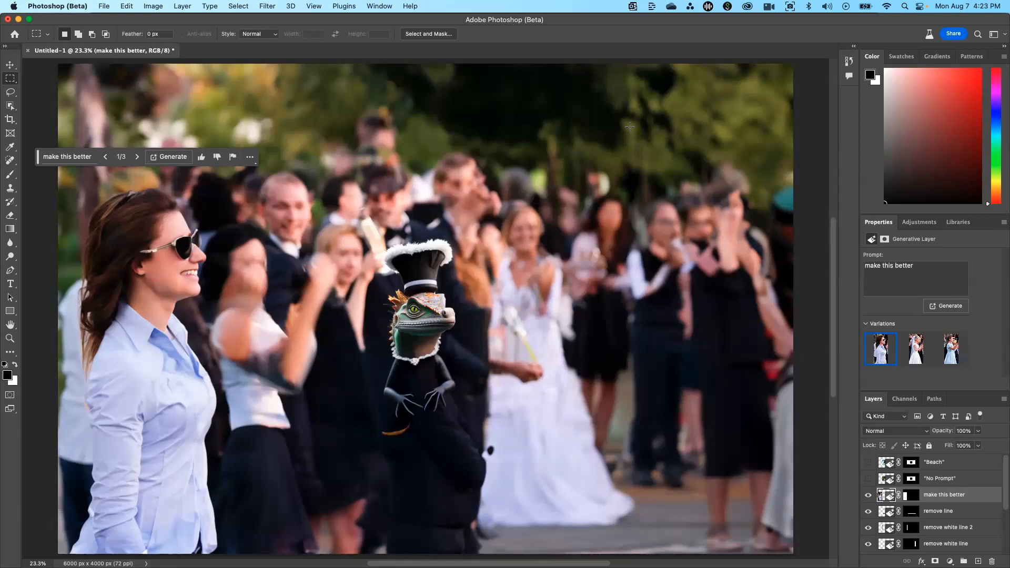
drag(226, 236, 351, 393)
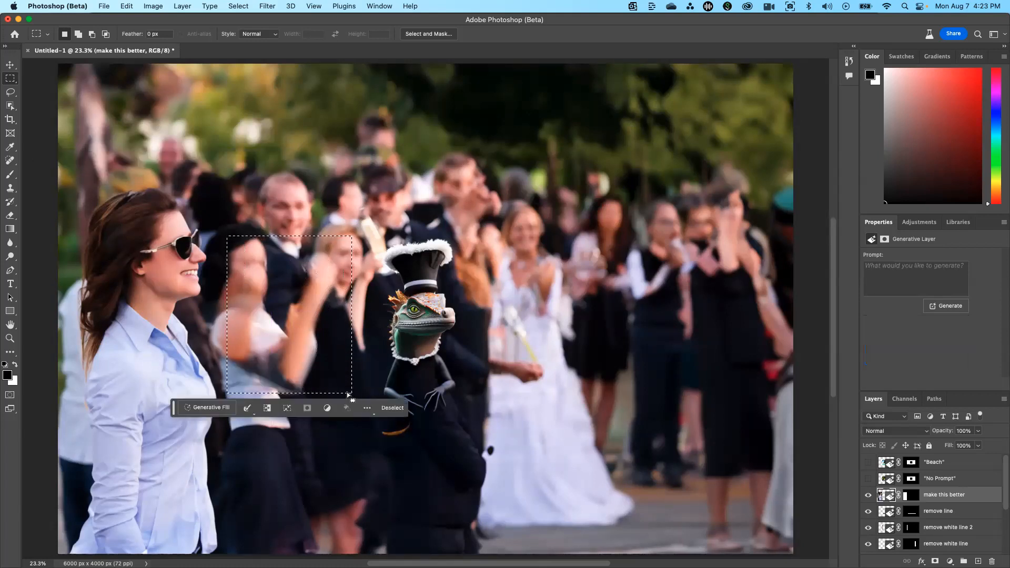
click(225, 408)
text(remov)
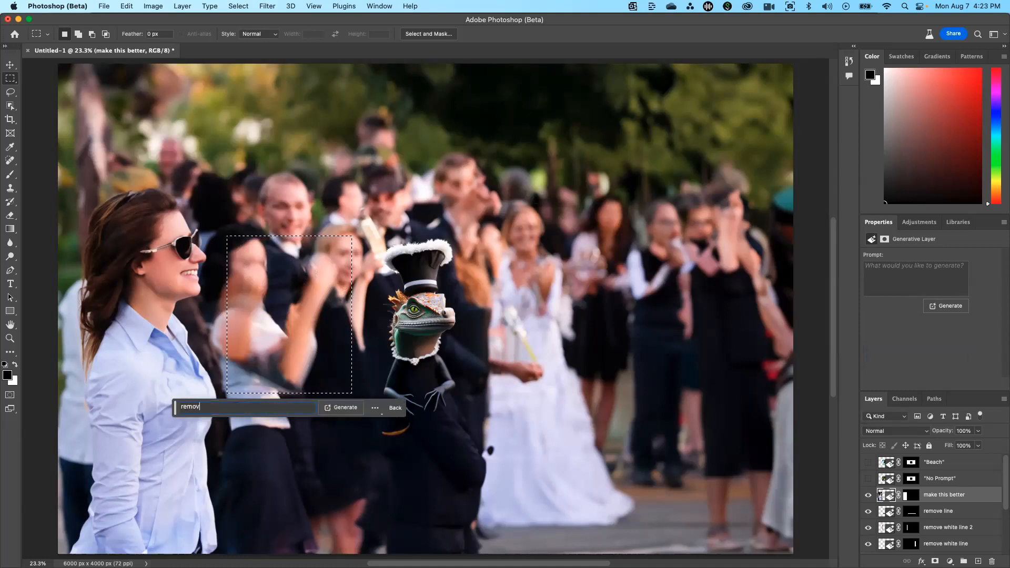
text(e the extra arm)
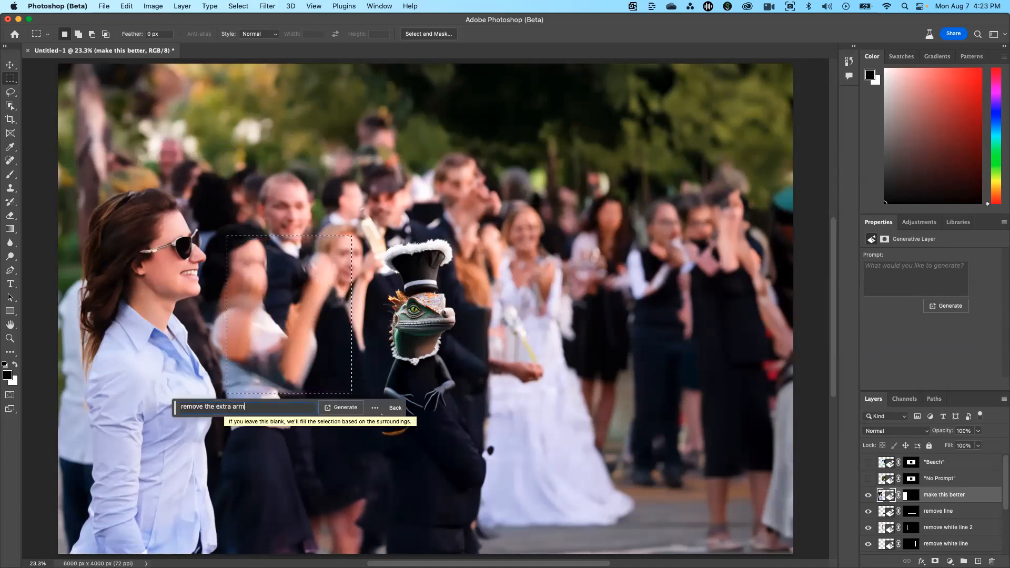
key(Return)
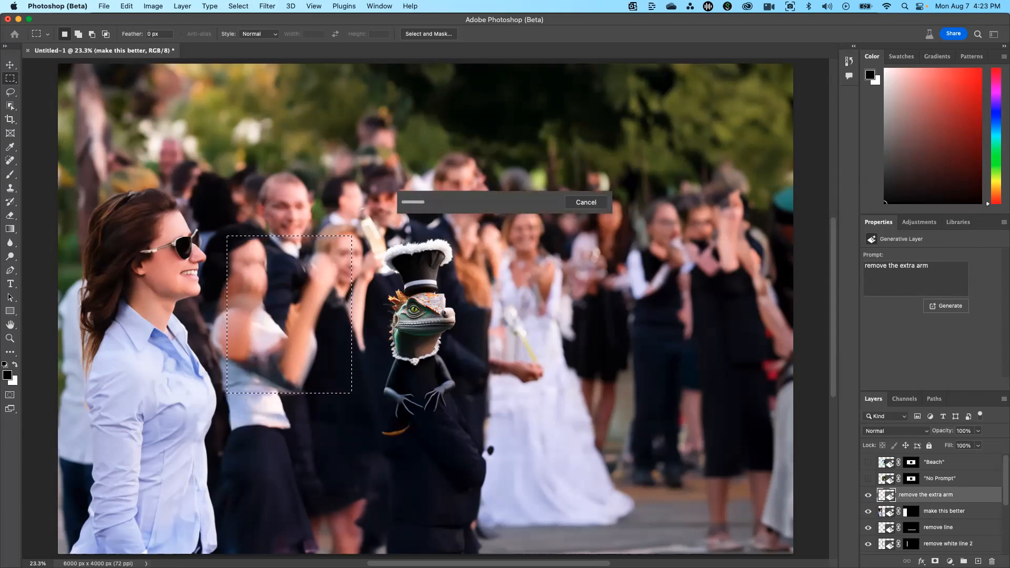